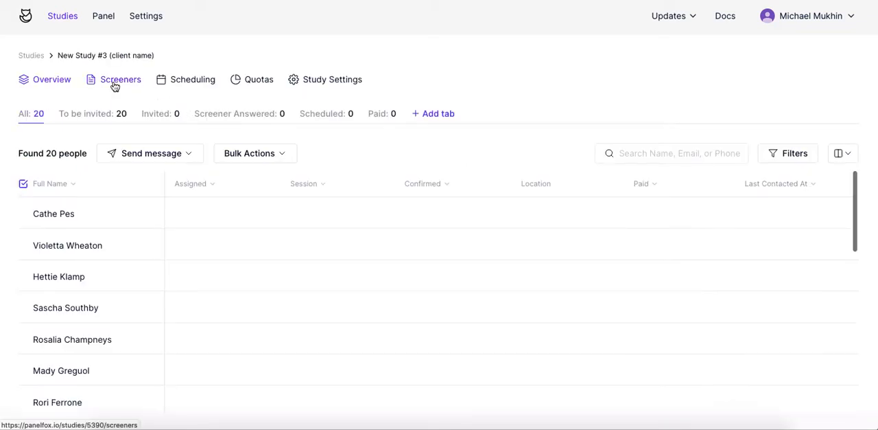
Create a new screener for the study titled "Online pre-screen" without copying a past screener.
click(119, 81)
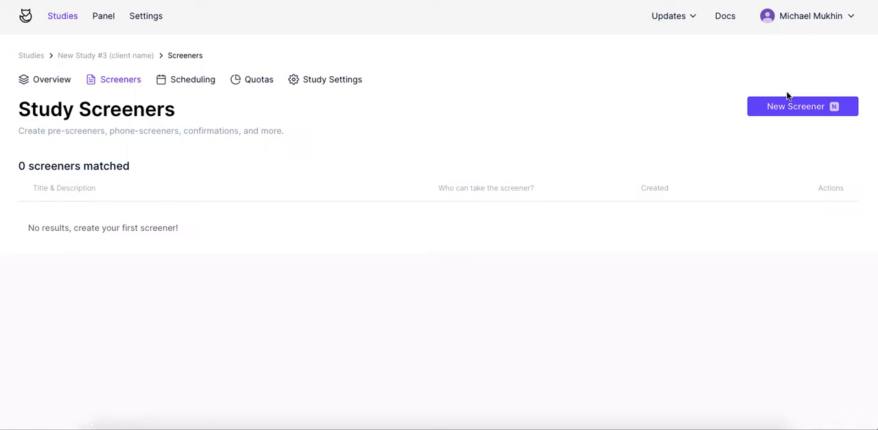
click(833, 109)
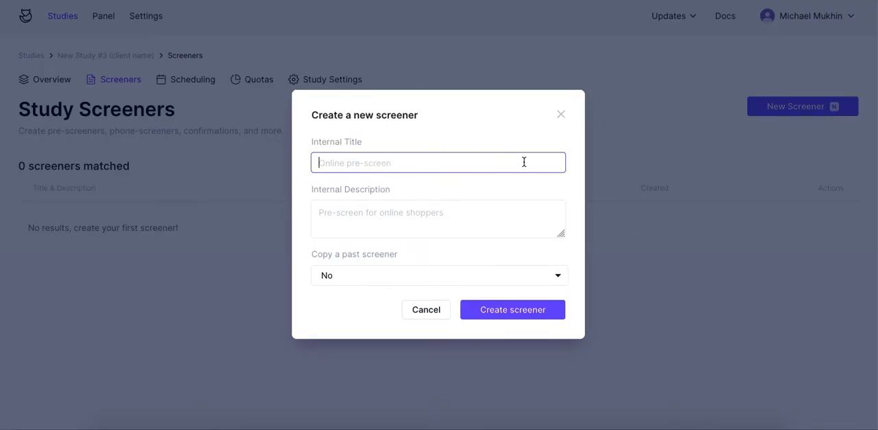
text(Online pre-screen)
click(522, 275)
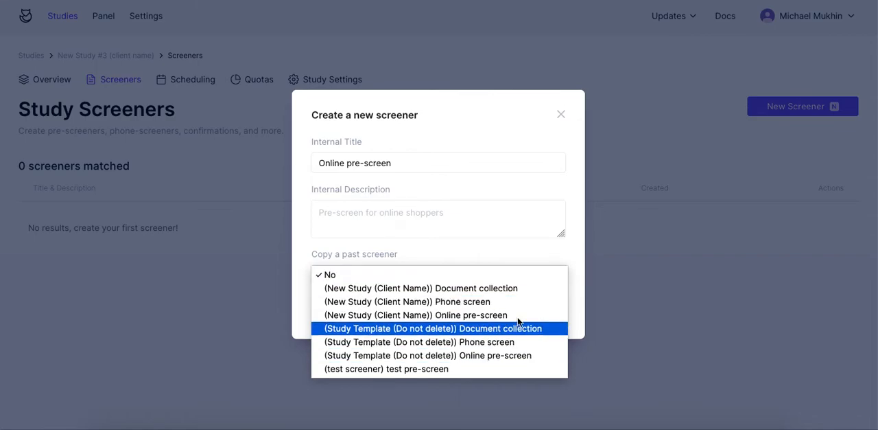
click(516, 256)
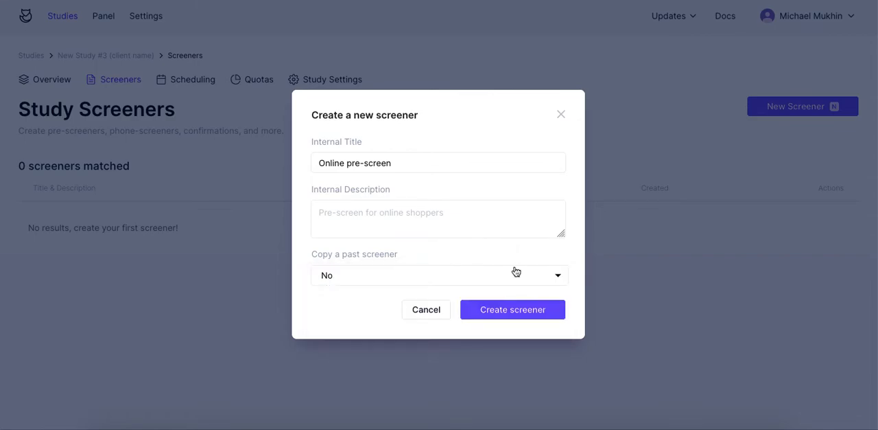
click(515, 312)
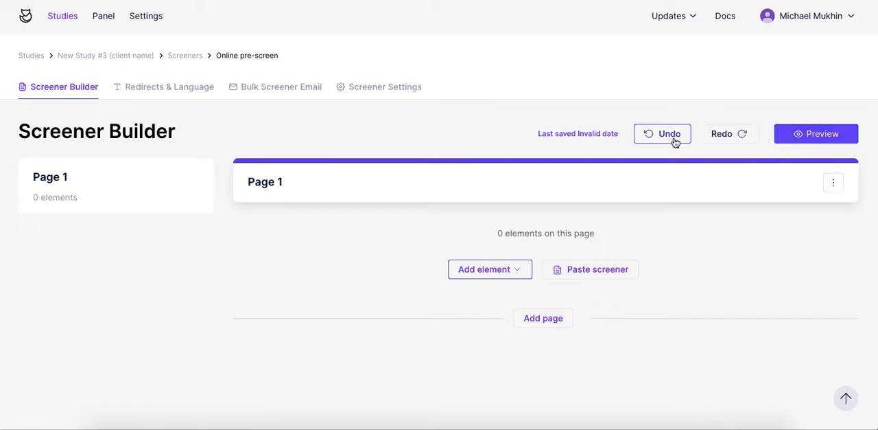
click(494, 276)
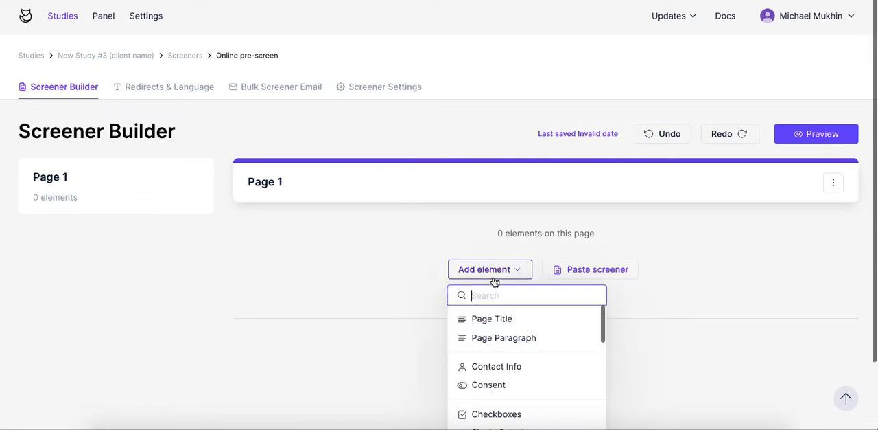
click(603, 223)
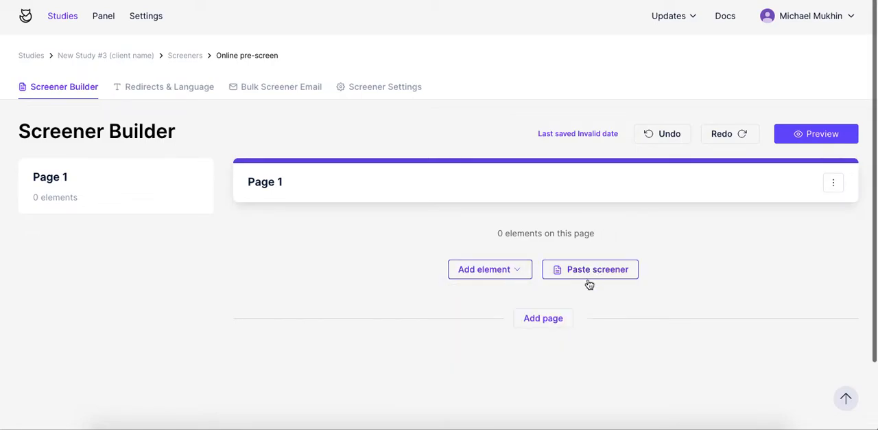
Review the button, validation, confirmation page and disqualification page texts in the screener's Redirects & Language settings.
click(166, 92)
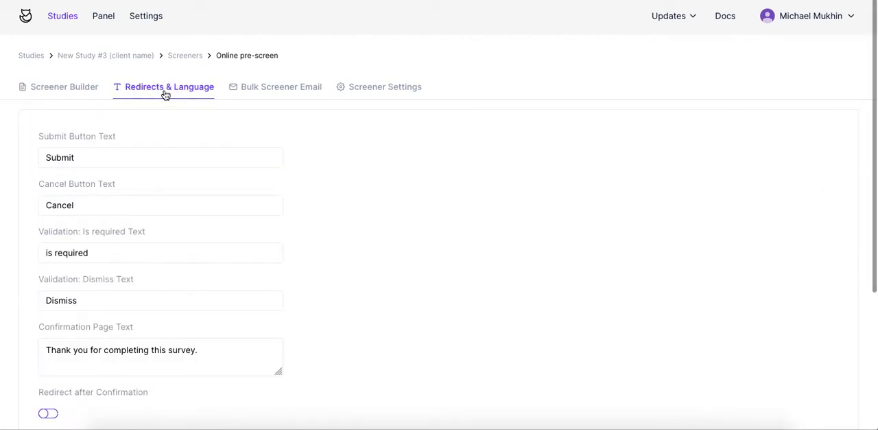
click(125, 153)
scroll(125, 153, down, 2)
click(96, 156)
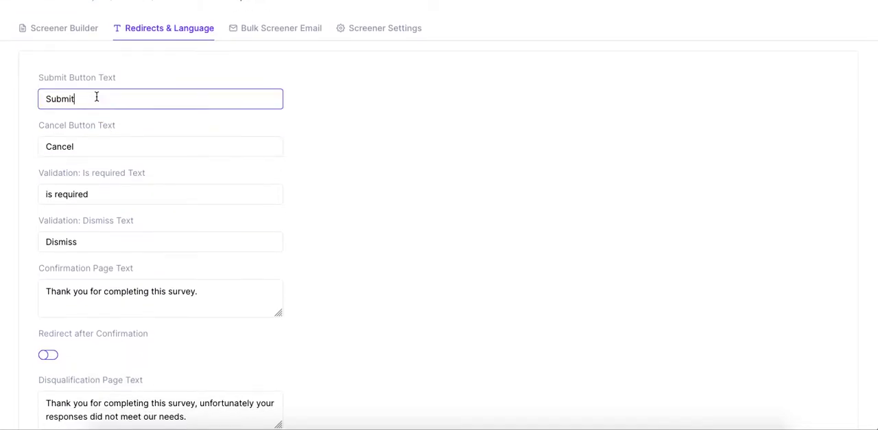
key(ctrl+a)
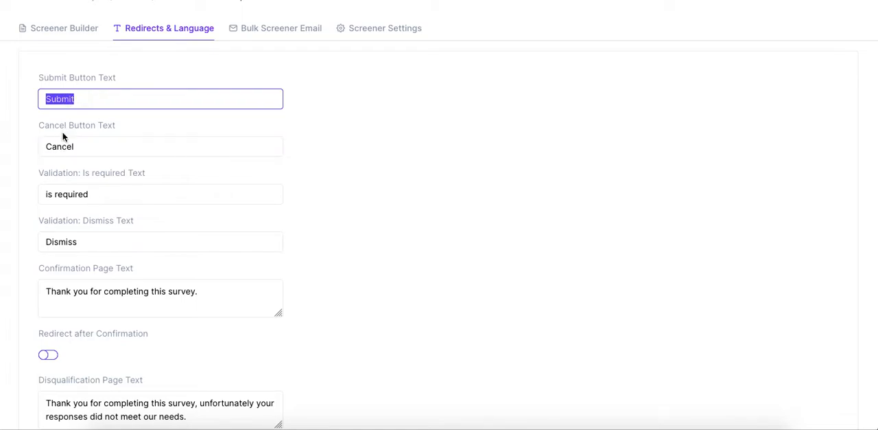
scroll(63, 194, down, 1)
triple_click(65, 200)
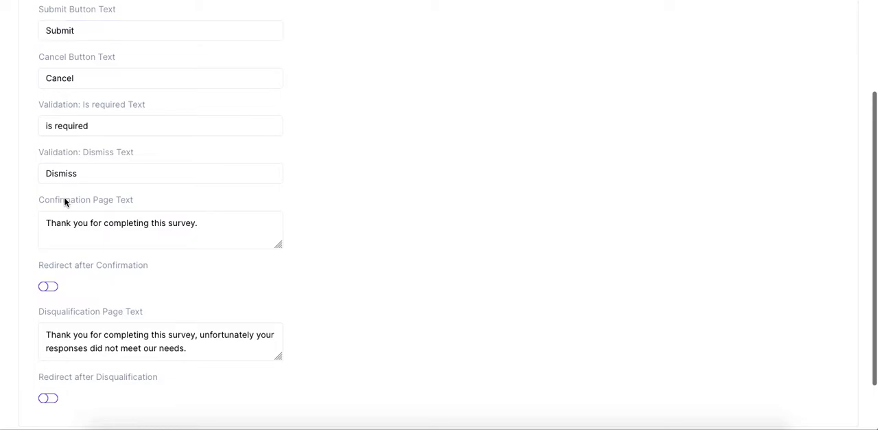
triple_click(81, 313)
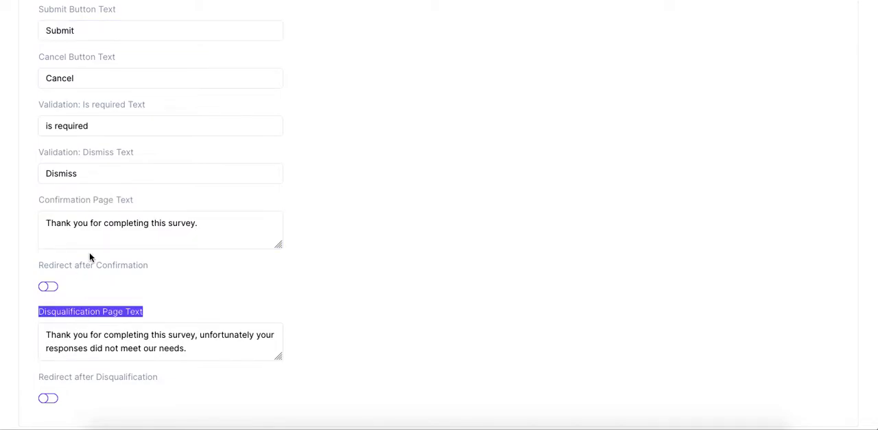
triple_click(95, 200)
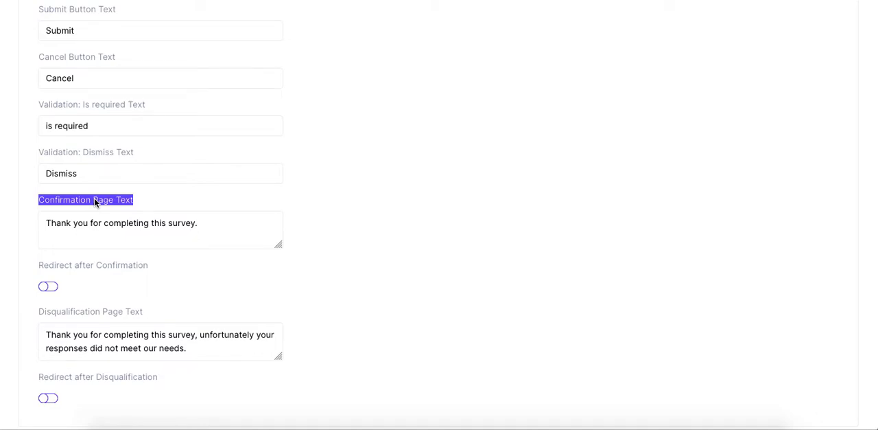
triple_click(92, 223)
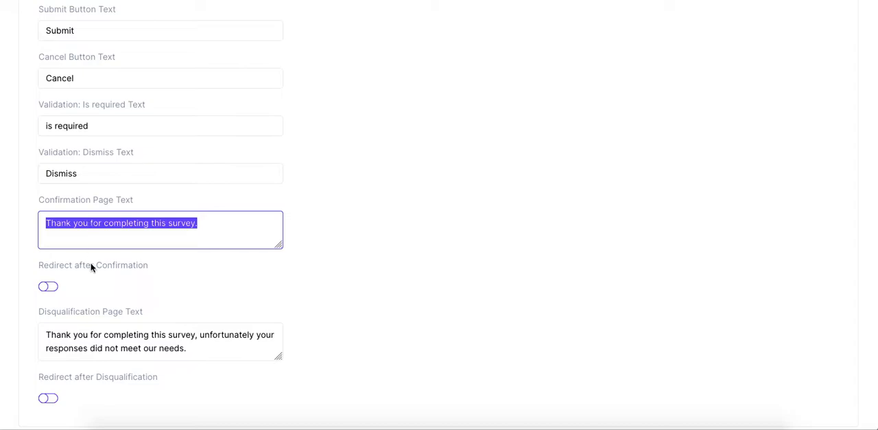
triple_click(97, 336)
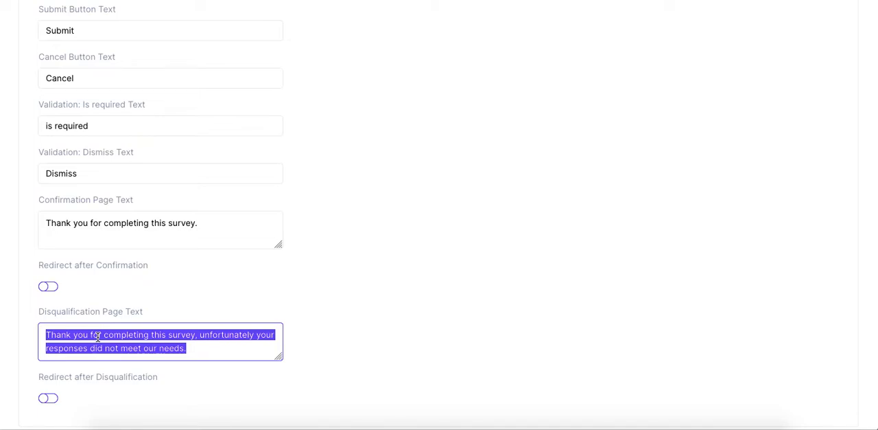
click(111, 263)
click(49, 287)
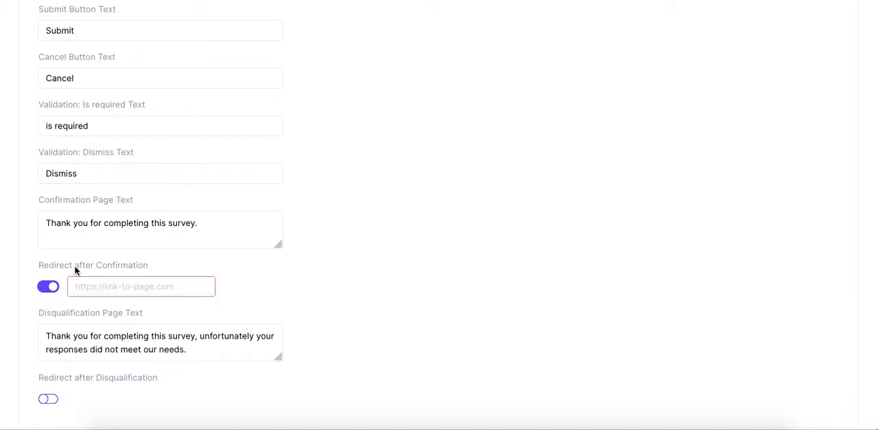
click(110, 286)
click(53, 292)
Review the screener's bulk email subject and body, as well as its basic details and automatic scheduling settings.
scroll(53, 290, up, 3)
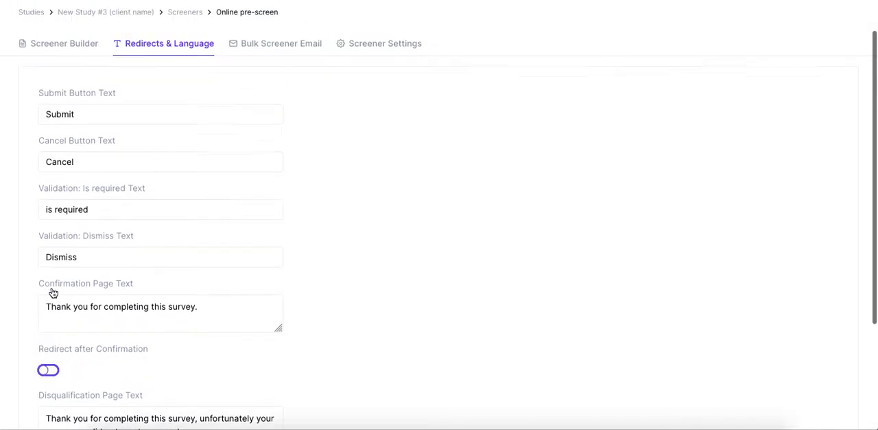
click(296, 91)
scroll(322, 277, down, 2)
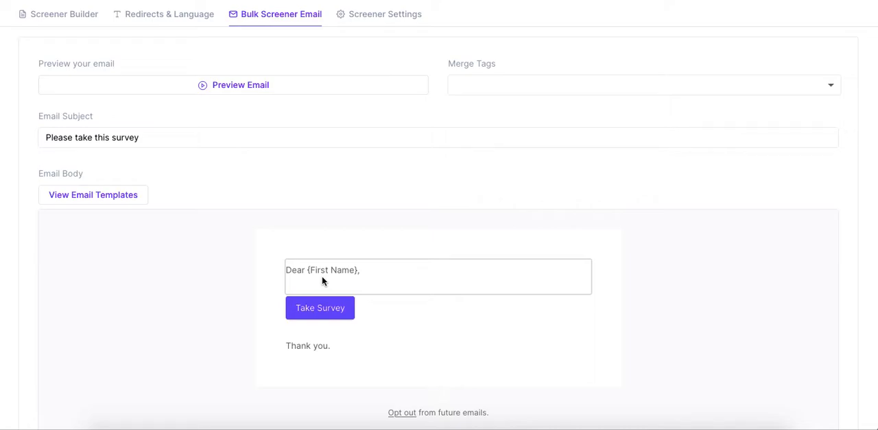
scroll(347, 200, up, 2)
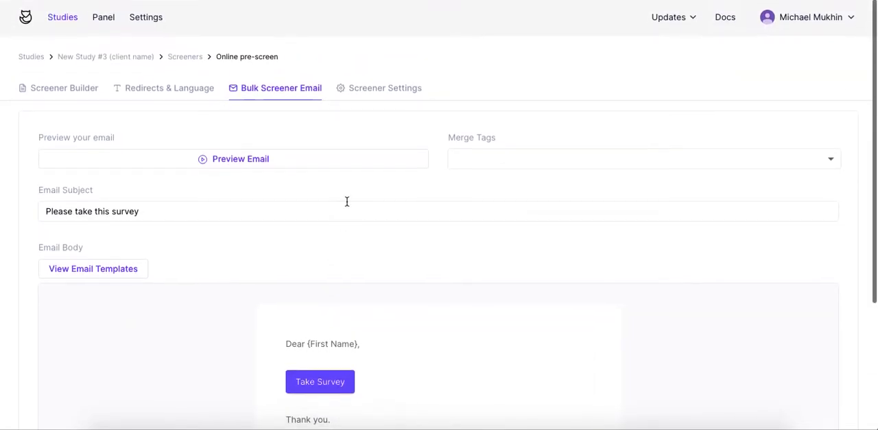
click(400, 98)
click(514, 177)
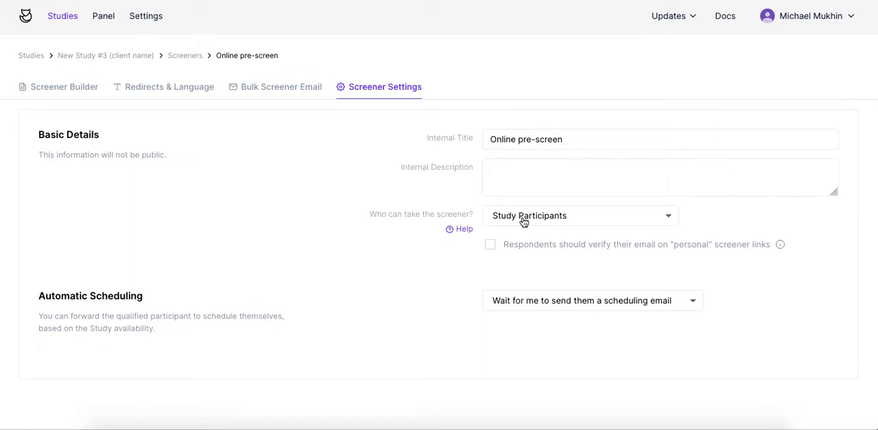
Add a Page Title element with the text "Title" to Page 1 in the Screener Builder.
click(60, 87)
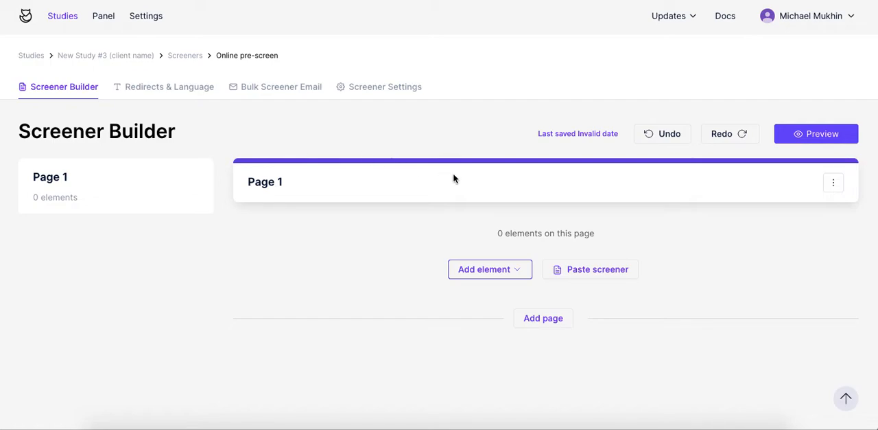
click(511, 275)
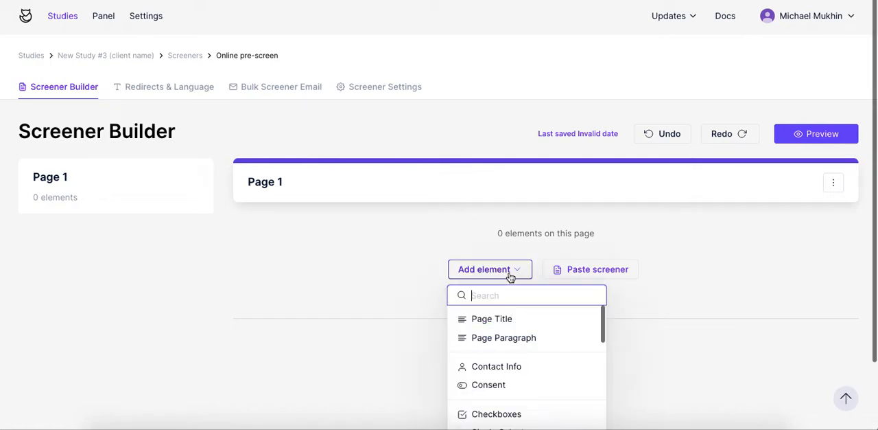
click(500, 321)
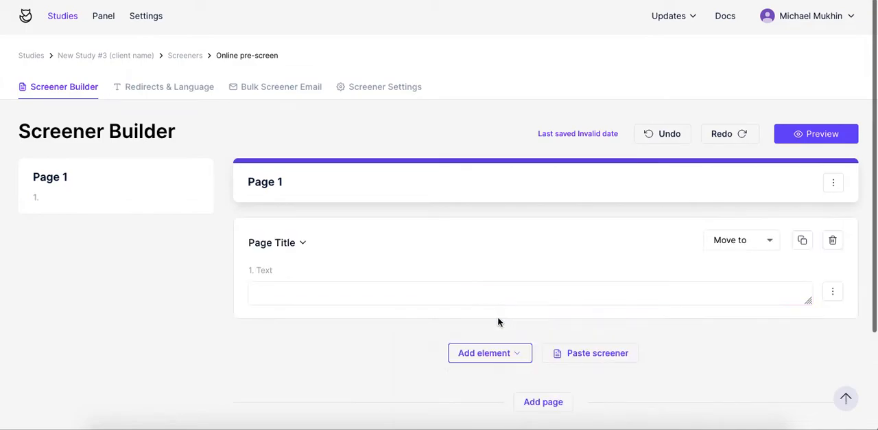
text(Title)
Add a Page Paragraph element with the text "Paragraph" below the page title.
scroll(542, 302, down, 2)
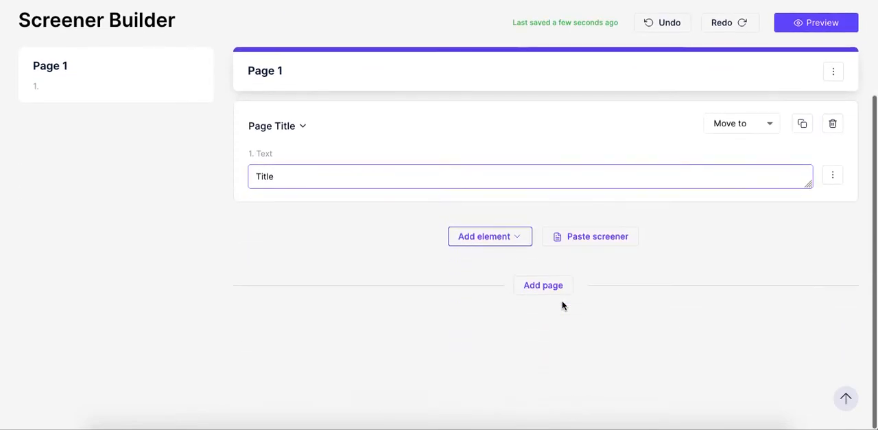
click(520, 237)
click(512, 307)
text(Paragraph)
Add the Contact Info question set below the paragraph on Page 1.
scroll(574, 282, down, 2)
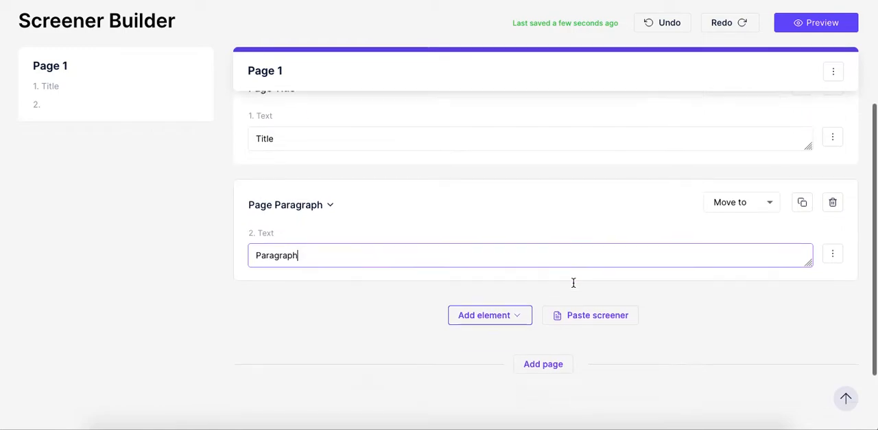
click(514, 257)
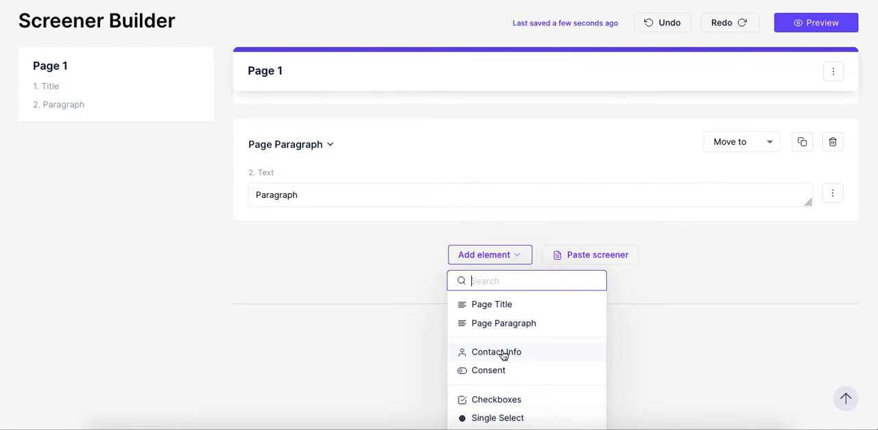
click(487, 358)
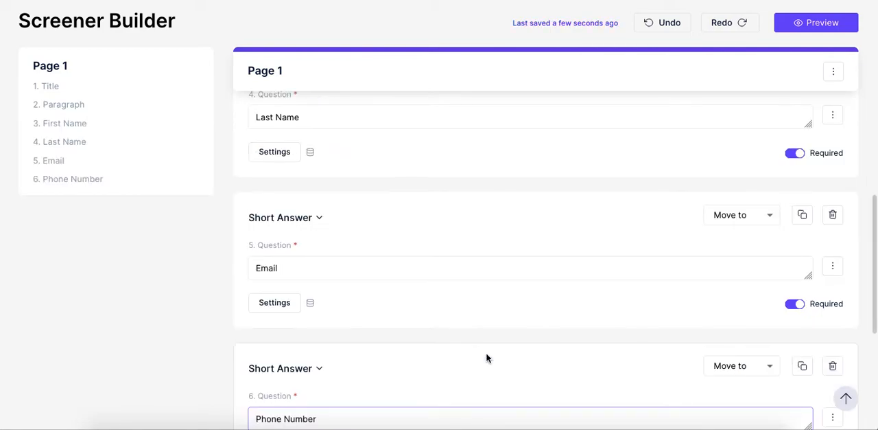
Open the First Name question's settings and read the explanation of two-way panel property sync.
click(60, 128)
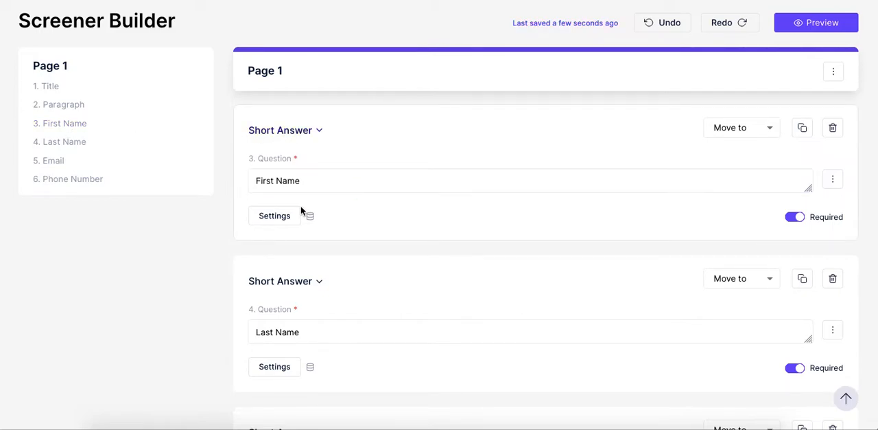
click(275, 215)
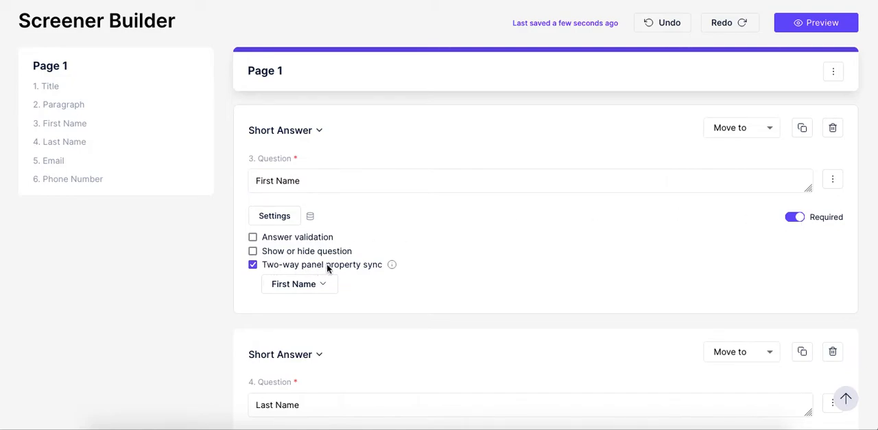
mouse_move(392, 267)
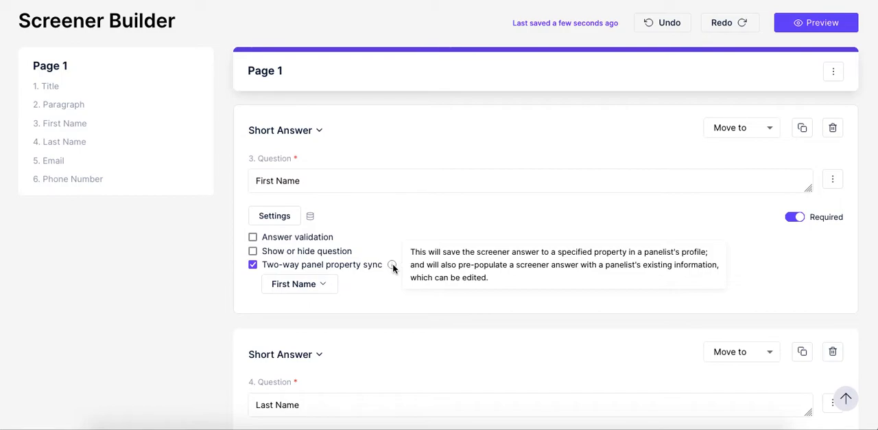
Add a Number Input question after Phone Number on Page 1 with the text "What is your current annual salary?".
scroll(392, 266, down, 9)
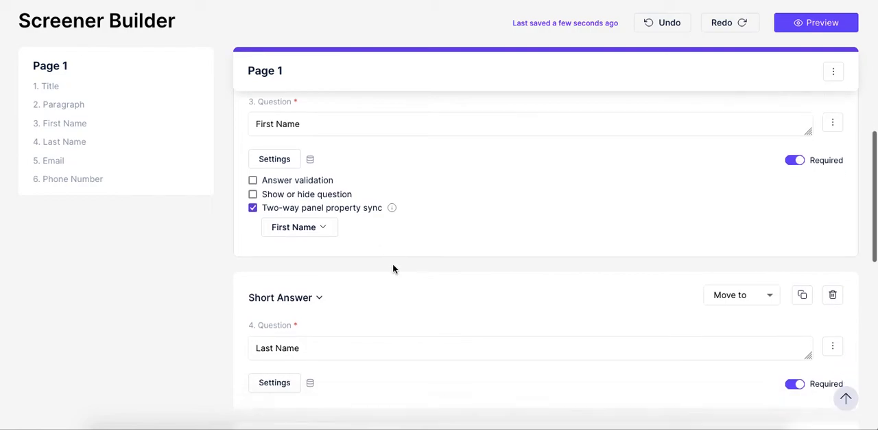
scroll(393, 267, down, 2)
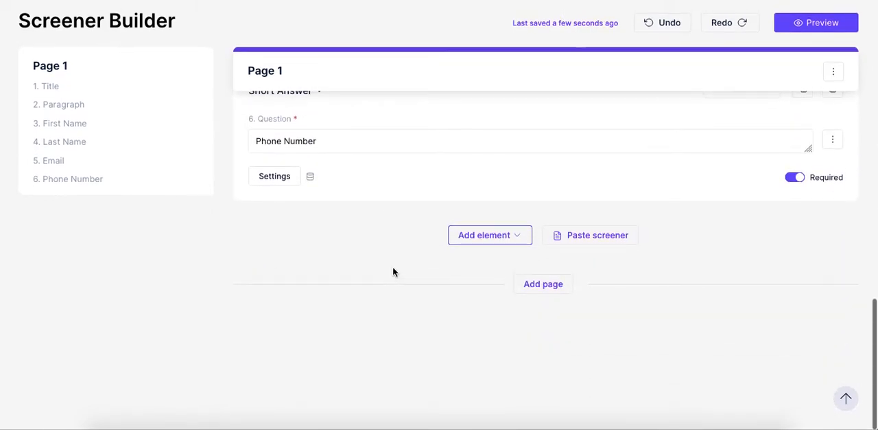
click(484, 236)
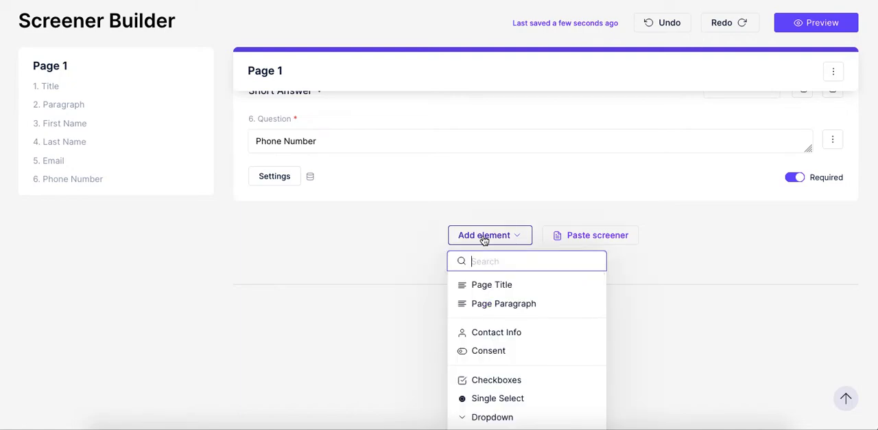
text(nu)
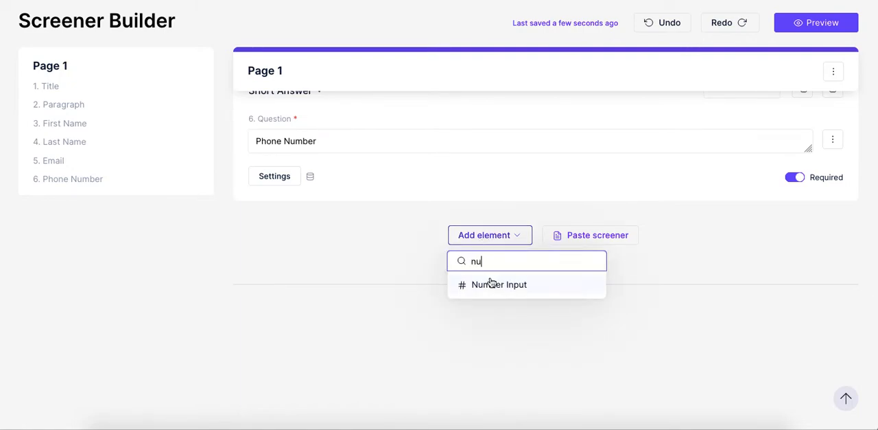
click(499, 287)
text(What)
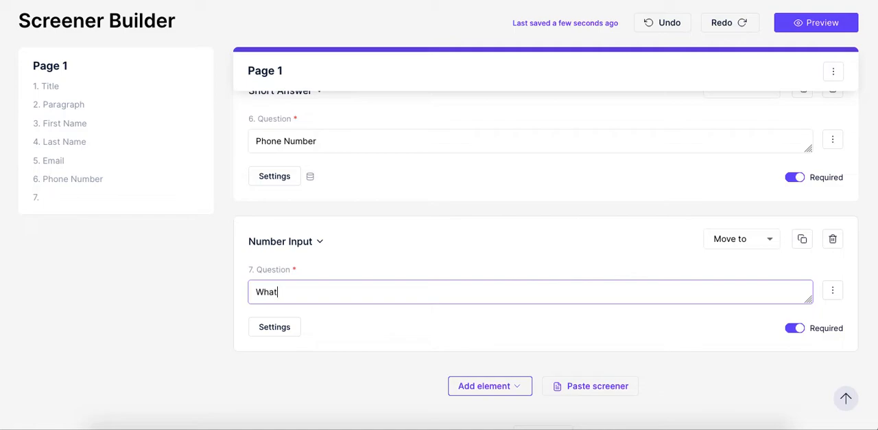
text( is your cur)
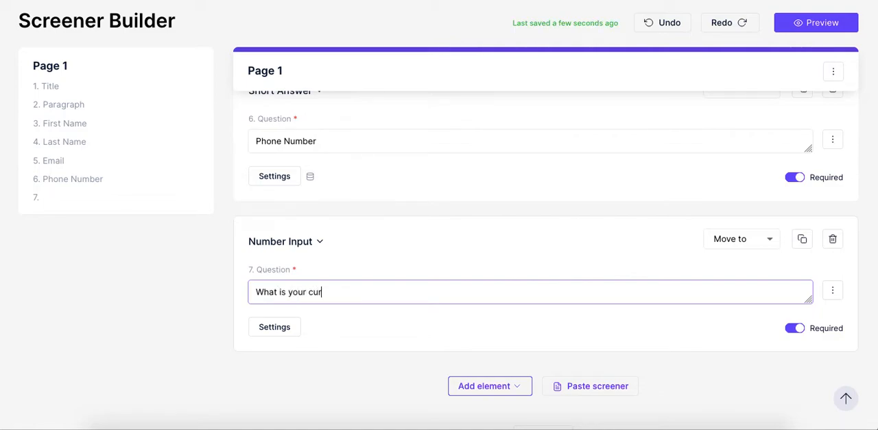
text(rent annual salary?)
Enable two-way panel property sync for the annual salary question and search the panelist properties for "salary".
scroll(525, 265, down, 2)
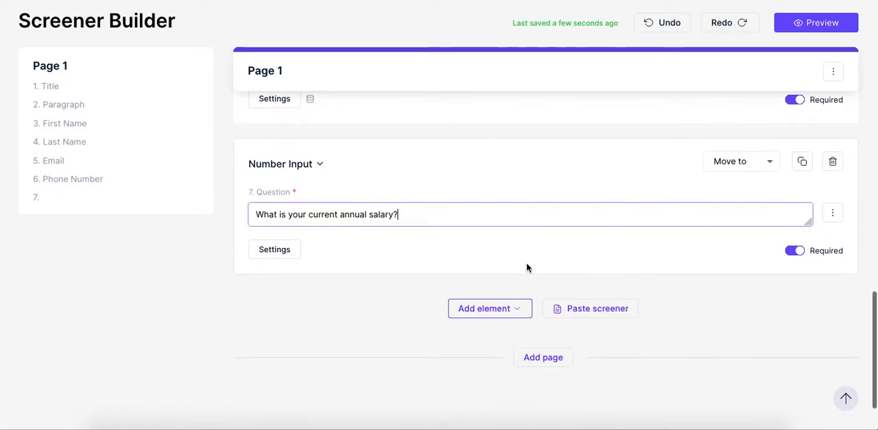
click(257, 252)
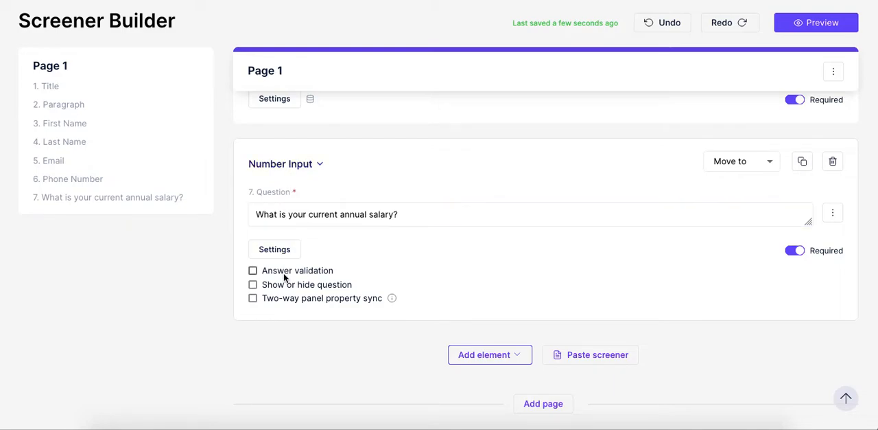
click(287, 300)
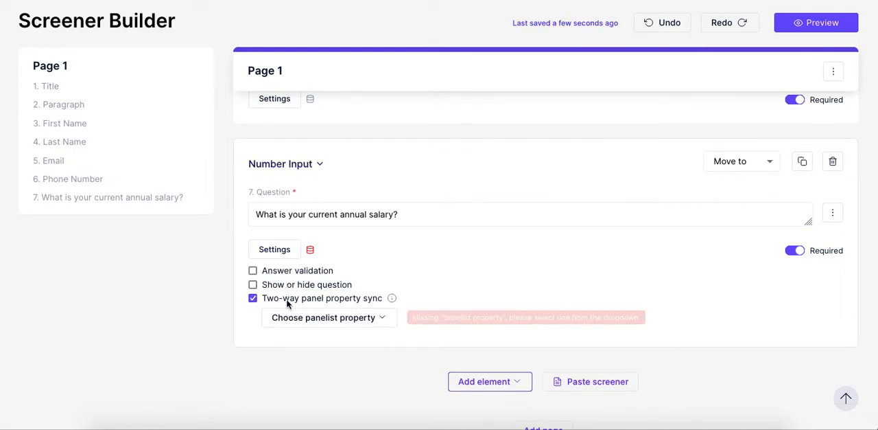
click(335, 323)
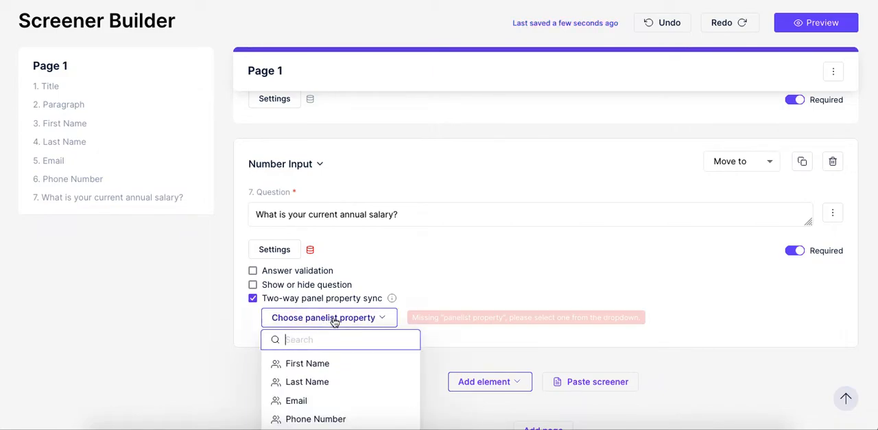
text(salary)
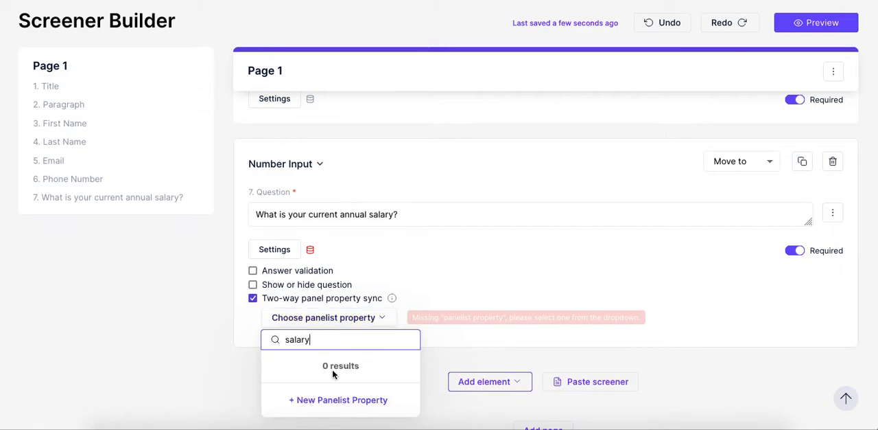
Create a new panelist property titled "Annual Salary" with the type Number for the salary question's sync.
click(329, 401)
text(Sa)
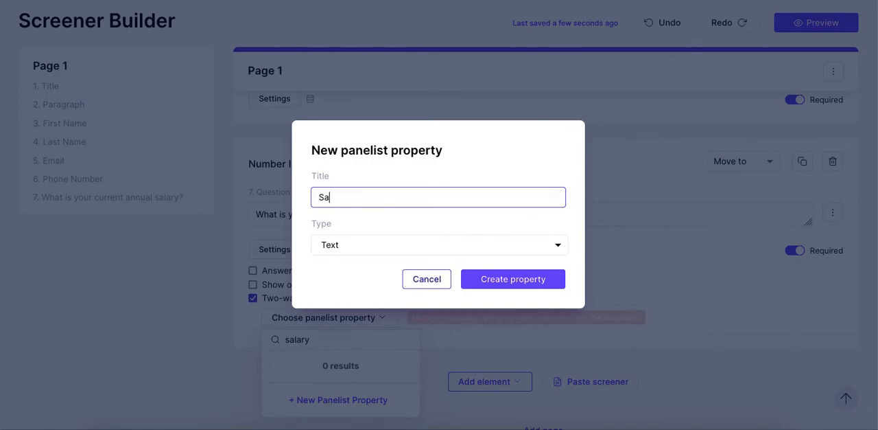
text(lara)
key(BackSpace)
key(BackSpace)
key(BackSpace)
text(ary)
text(Annual)
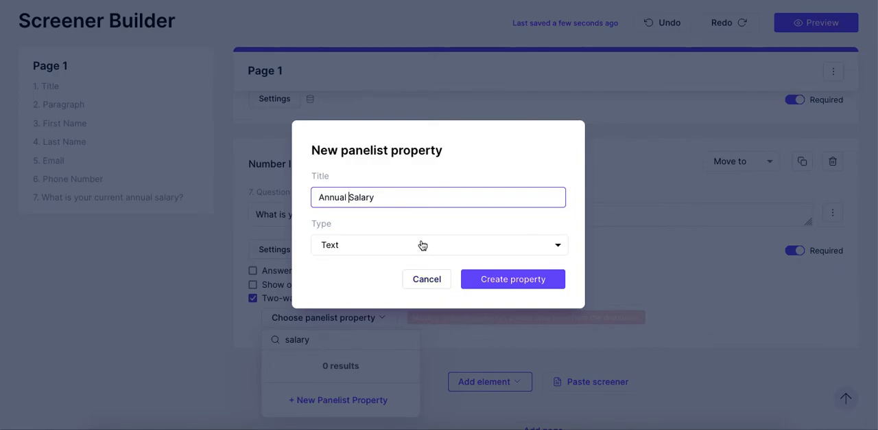
click(420, 245)
click(416, 282)
click(394, 251)
click(391, 282)
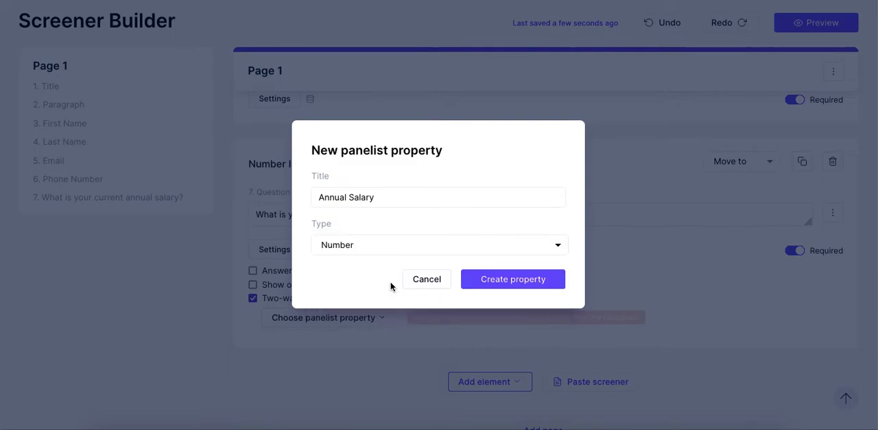
click(516, 280)
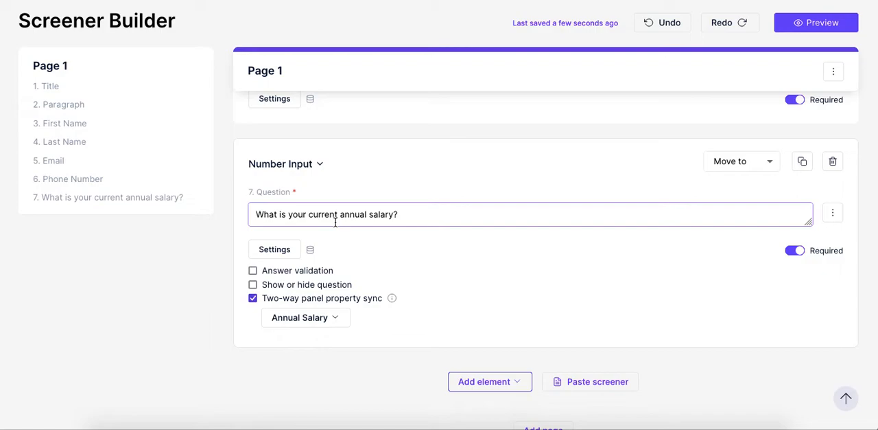
Start a bulk question paste with the example "What is your eye color?" and its options Blue, Green, Brown and Hazel.
scroll(479, 269, down, 2)
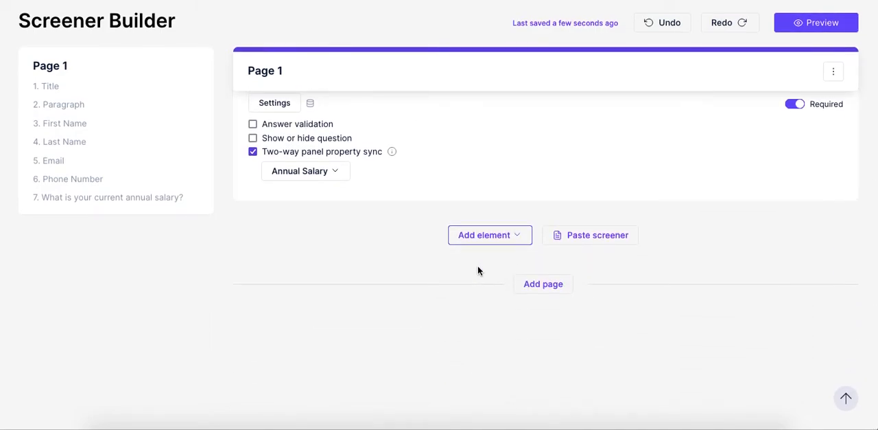
click(596, 242)
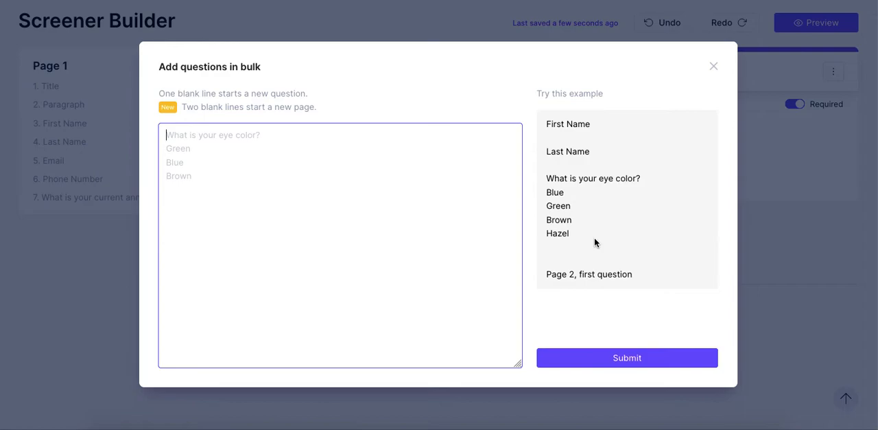
drag(594, 239, 548, 180)
key(ctrl+c)
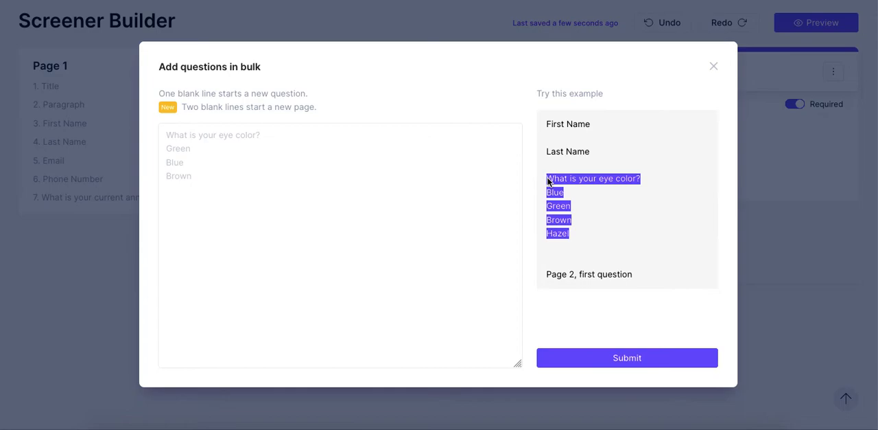
click(402, 221)
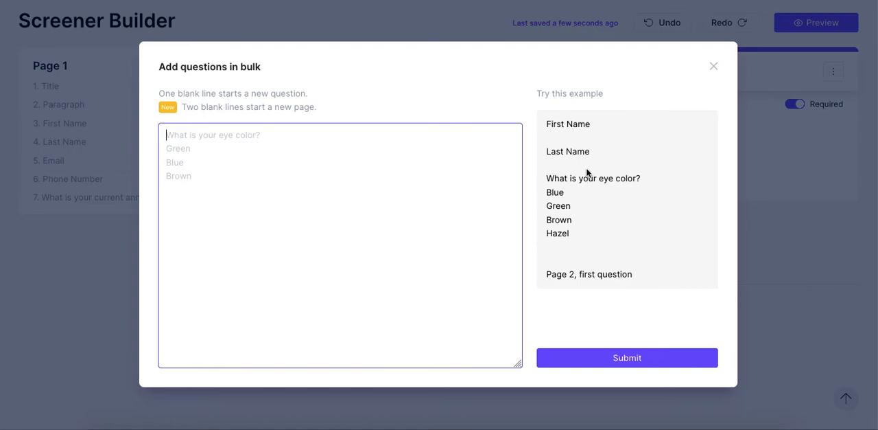
key(ctrl+v)
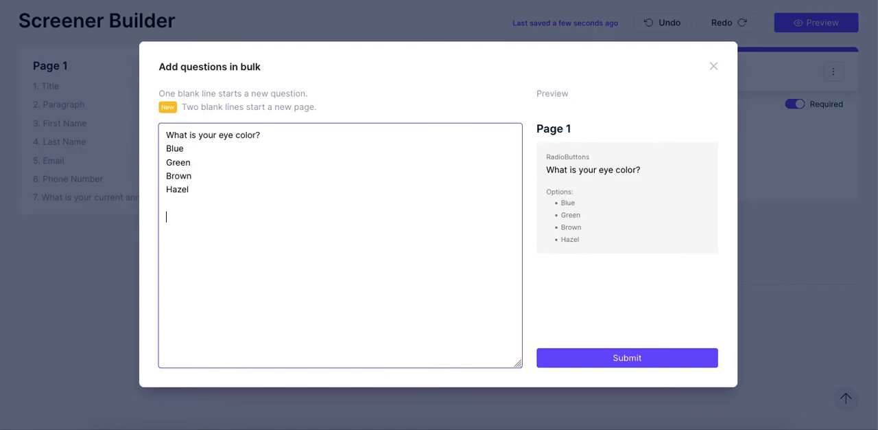
Add "What is your favorite color?" with the same four color options and the open question "Why is this your favorite color?" to the bulk text.
key(ctrl+v)
double_click(224, 217)
text(favorite)
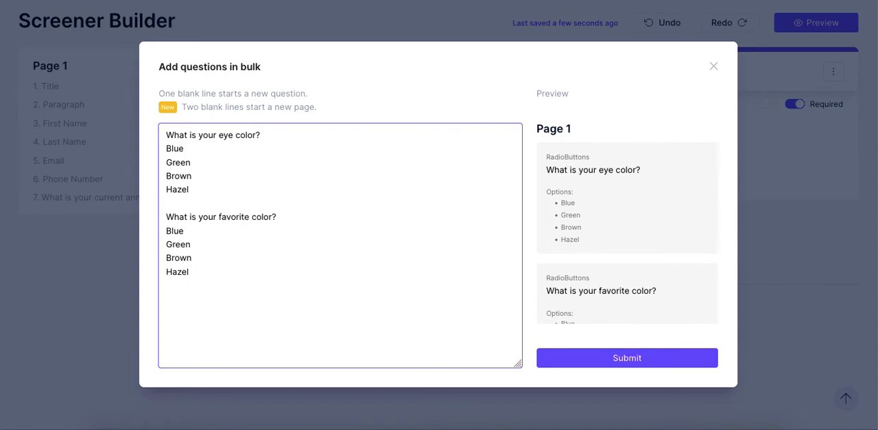
text(Why is this your favorite color?)
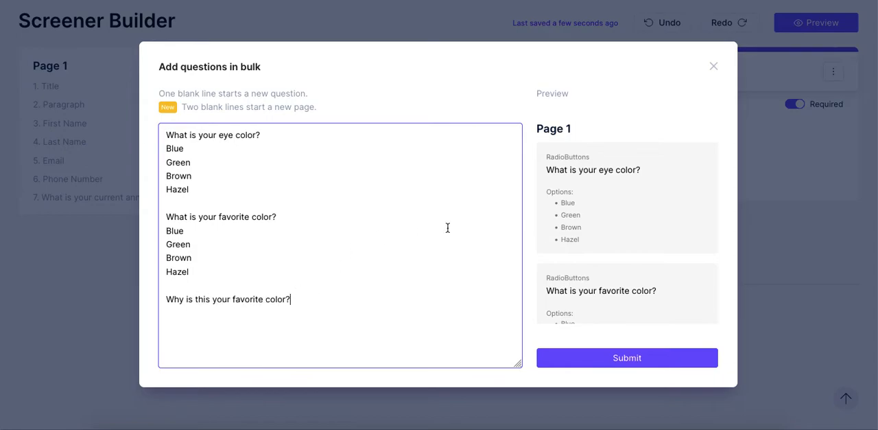
Compare the bulk text with its preview to check which question type each entry gets.
scroll(570, 192, down, 3)
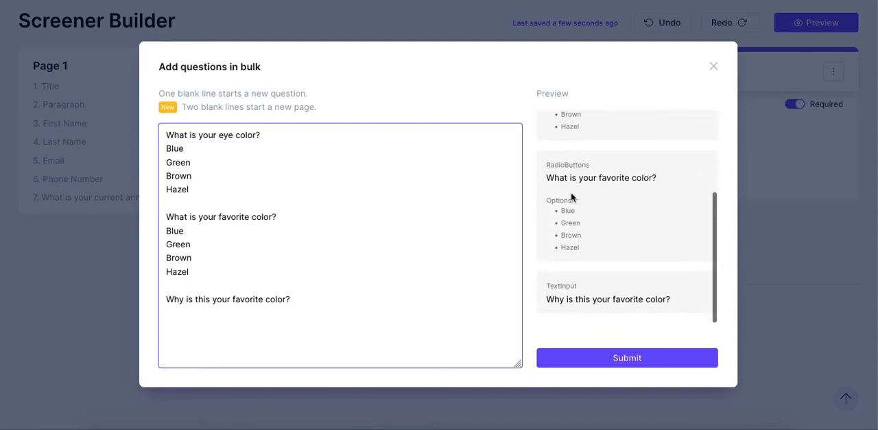
scroll(571, 192, up, 5)
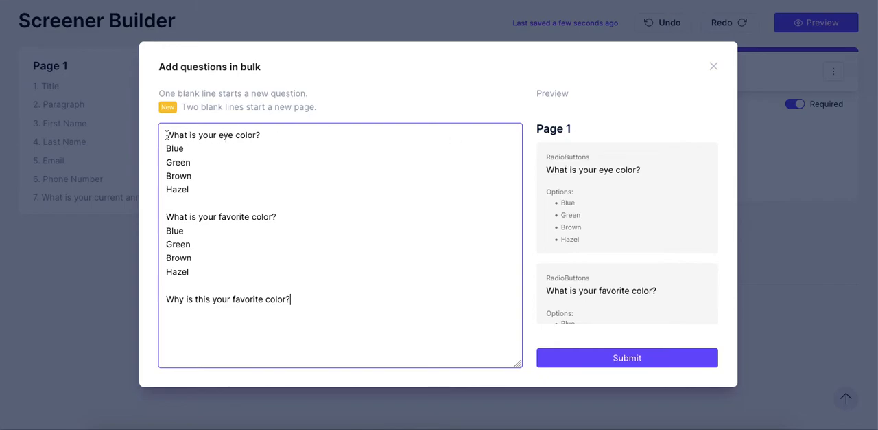
drag(166, 135, 204, 186)
double_click(566, 159)
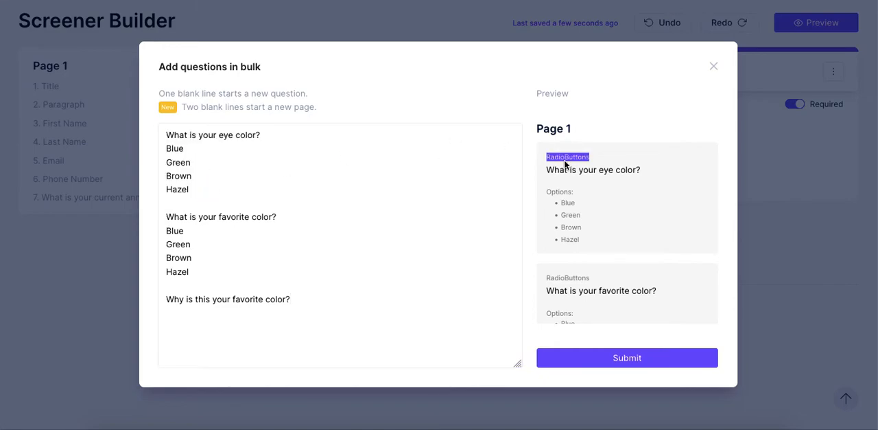
drag(549, 162, 599, 239)
scroll(627, 226, down, 3)
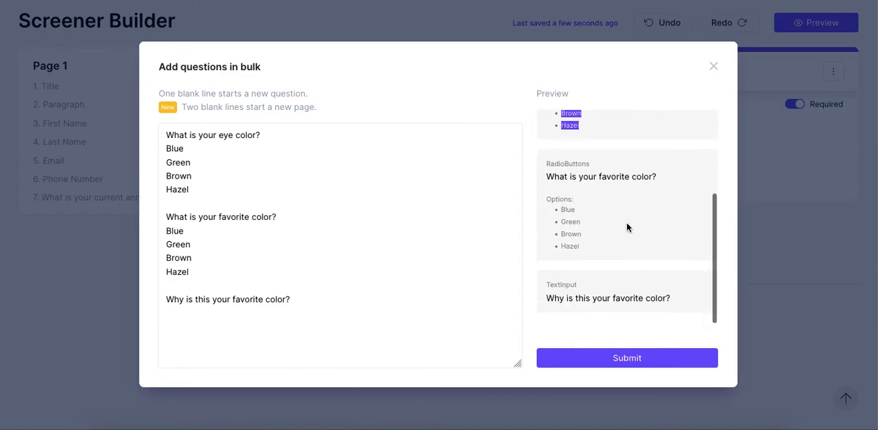
double_click(200, 300)
triple_click(199, 306)
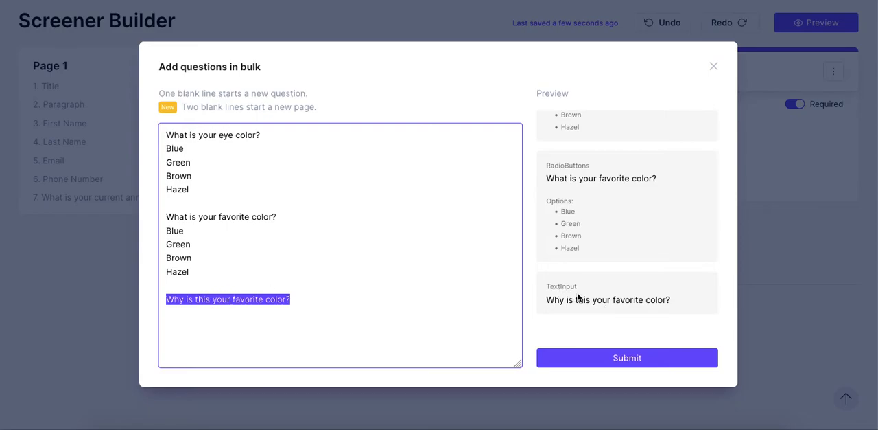
Add "New page.. question" after two blank lines so it starts Page 2, and submit the bulk questions.
click(453, 328)
key(Return)
key(Return)
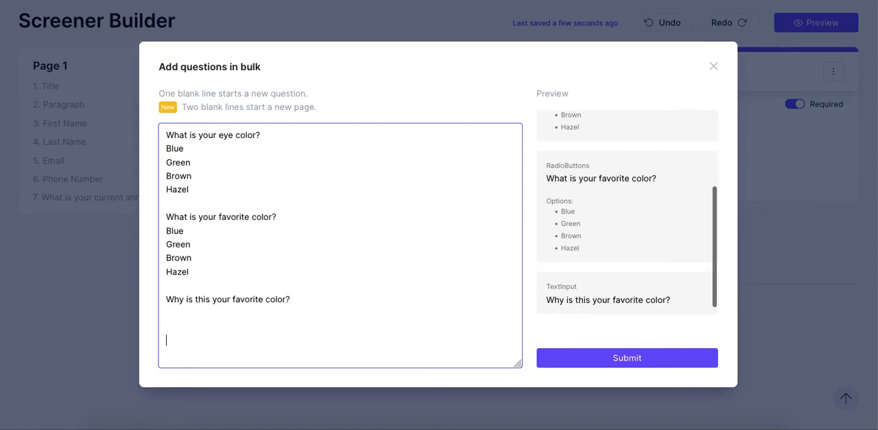
text(New page)
key(Up)
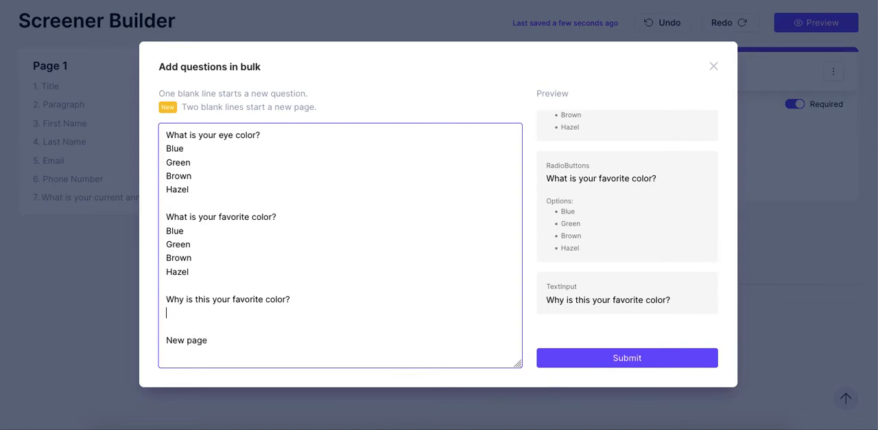
key(shift+Home)
key(Right)
text(.. quest)
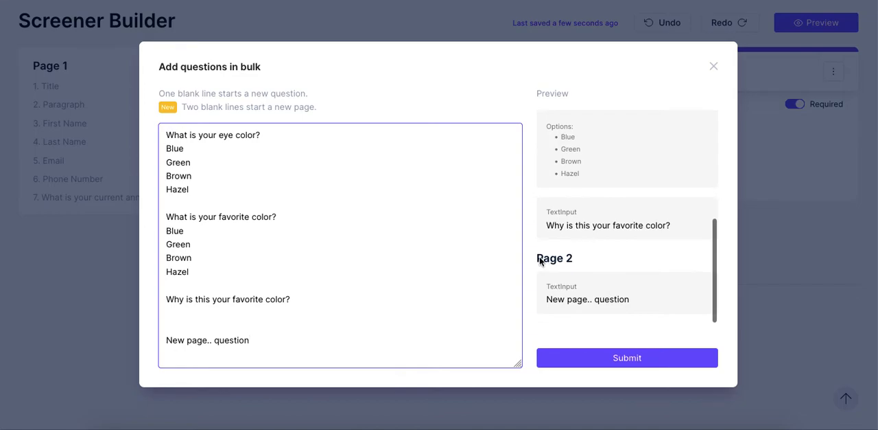
drag(539, 259, 576, 261)
click(621, 356)
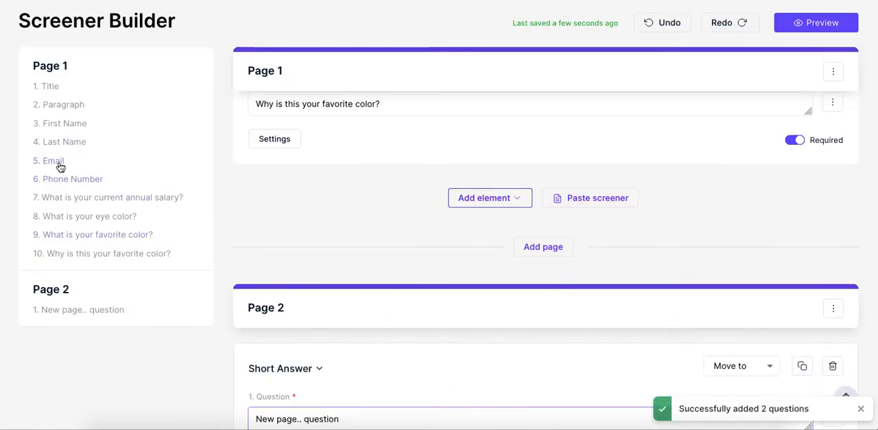
Review the annual salary question and the Page 2 question in the builder, and open the screener preview.
click(57, 199)
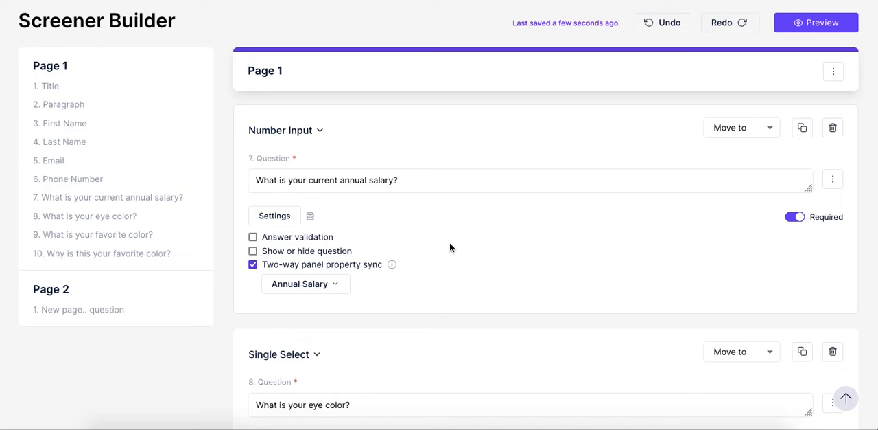
click(70, 316)
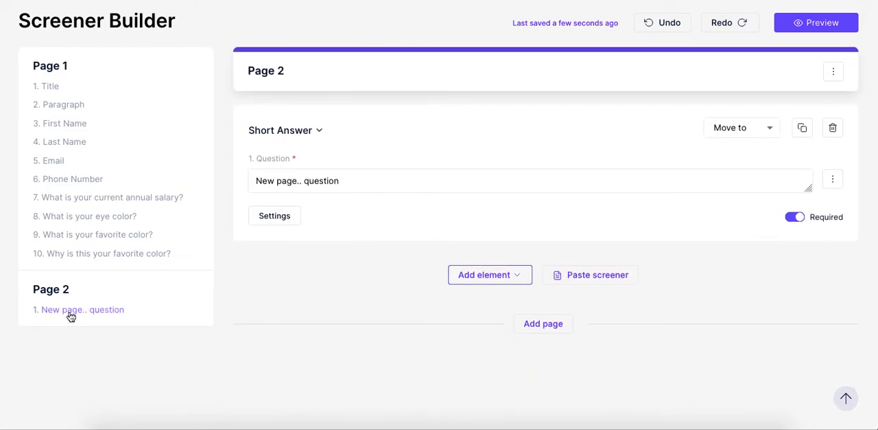
click(849, 401)
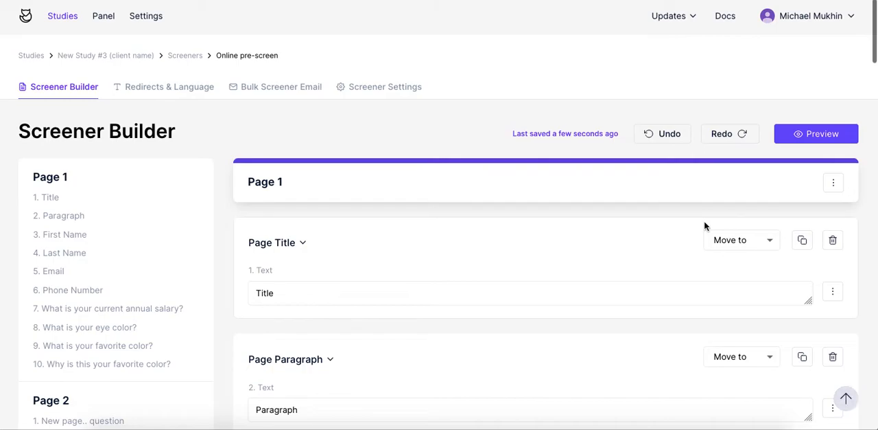
click(827, 140)
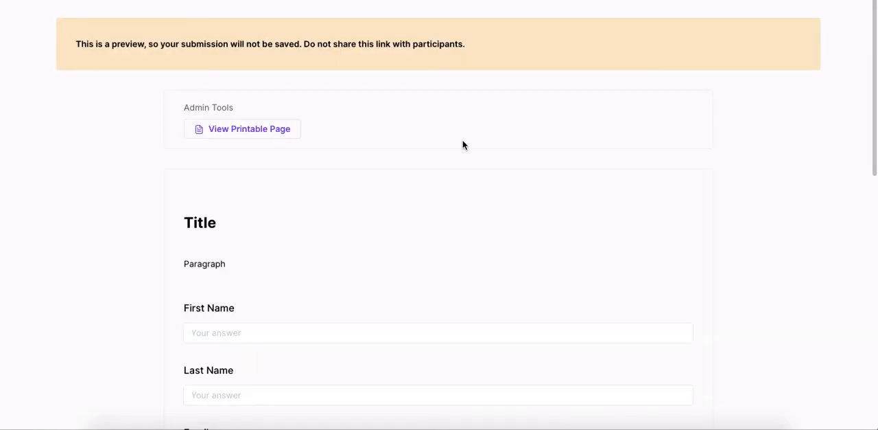
Check the Page 1 questions in the screener preview and answer Green to both the eye color and favorite color questions.
scroll(233, 242, down, 5)
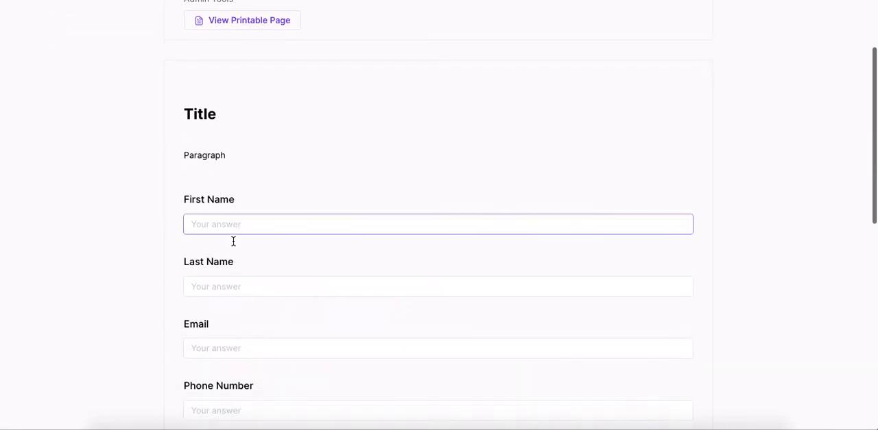
scroll(233, 240, down, 3)
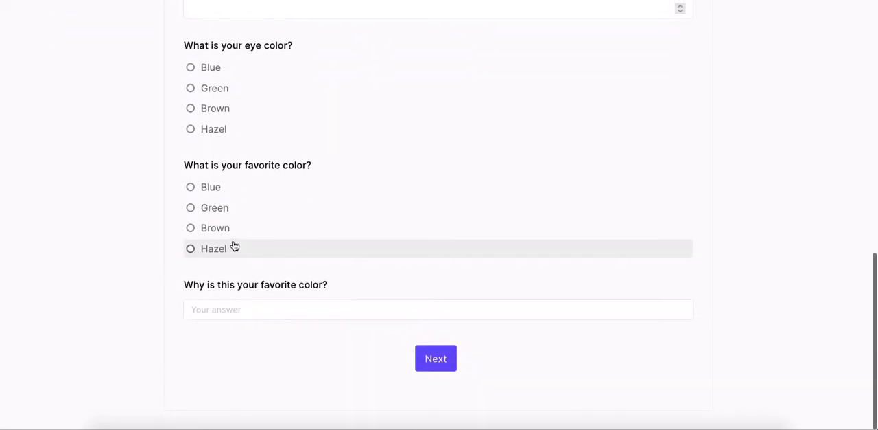
click(260, 210)
click(233, 89)
scroll(233, 92, up, 4)
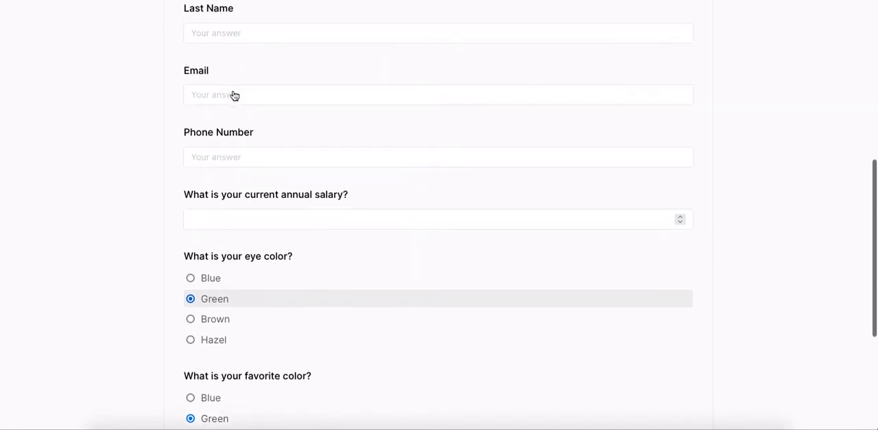
scroll(233, 95, down, 4)
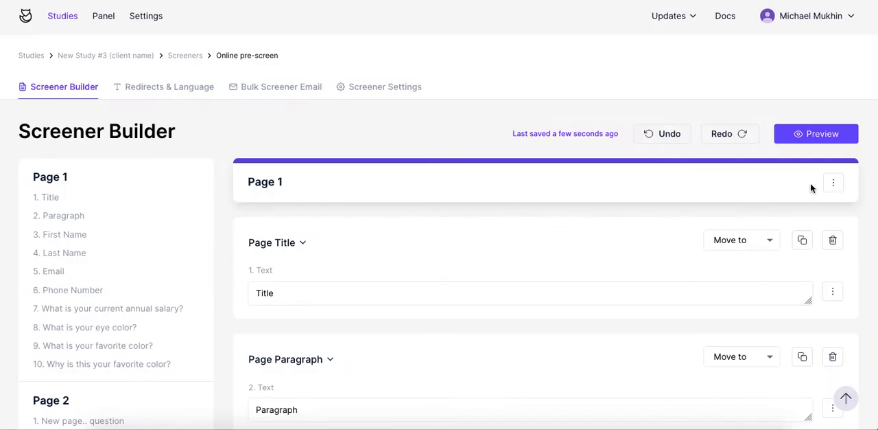
View the page logic settings for Page 1 and leave them without adding a logic statement.
click(834, 184)
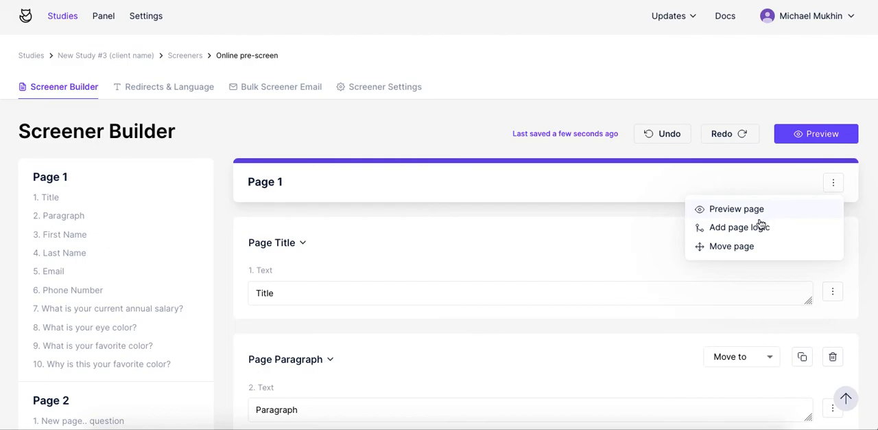
click(743, 230)
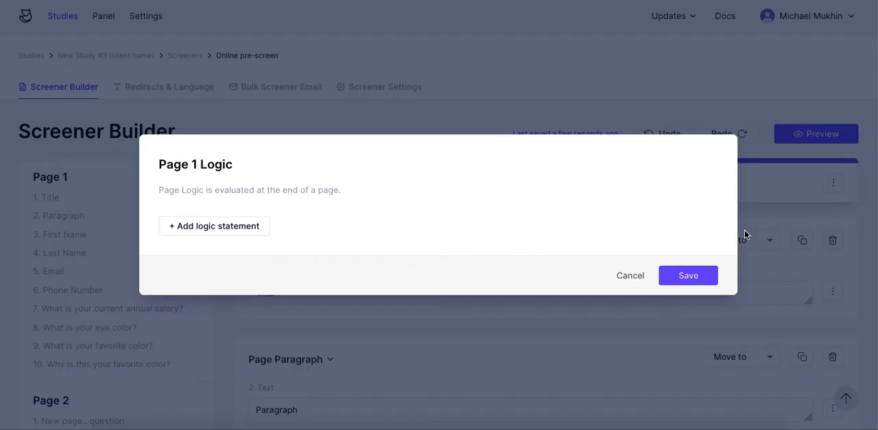
click(630, 275)
Preview Page 2 on its own and return to the screener builder.
scroll(641, 275, down, 6)
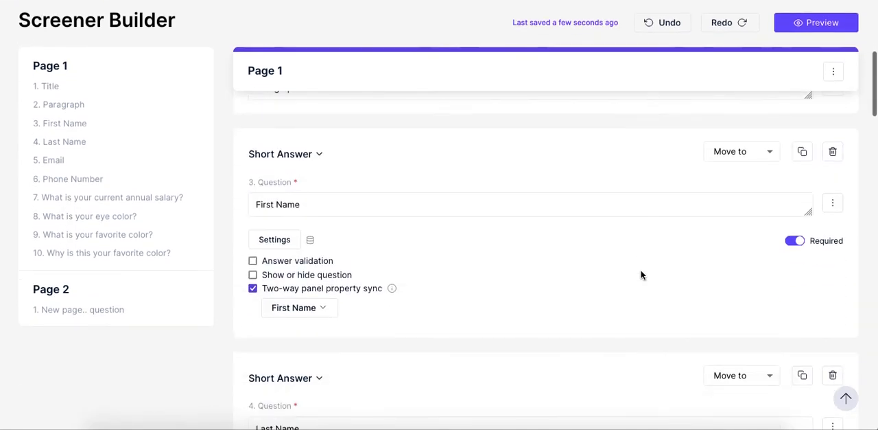
scroll(641, 274, down, 20)
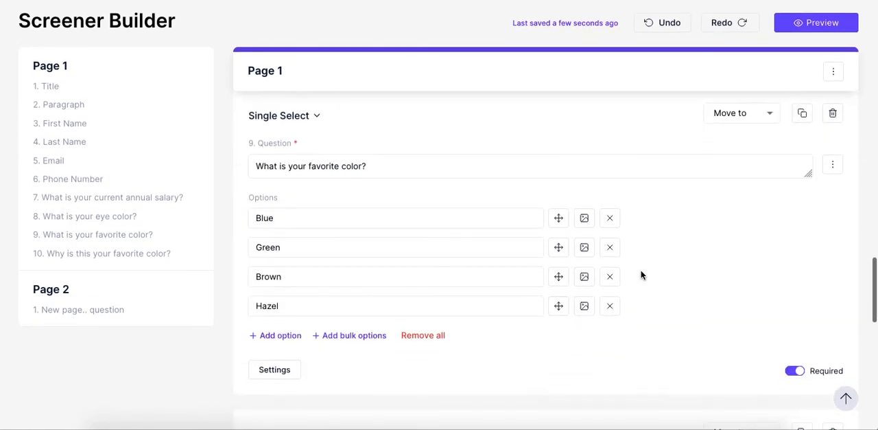
scroll(641, 271, down, 5)
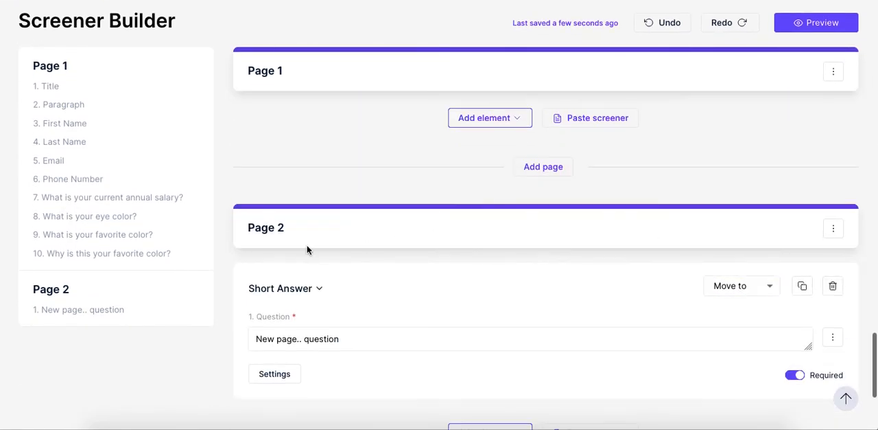
click(833, 229)
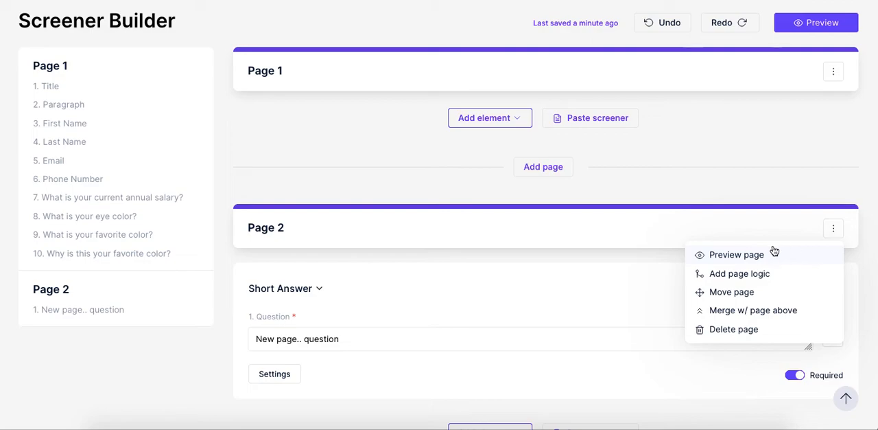
click(734, 255)
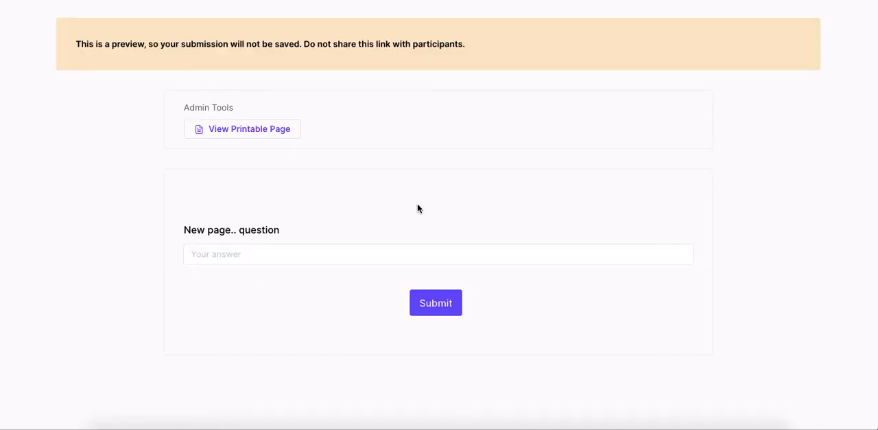
key(super+w)
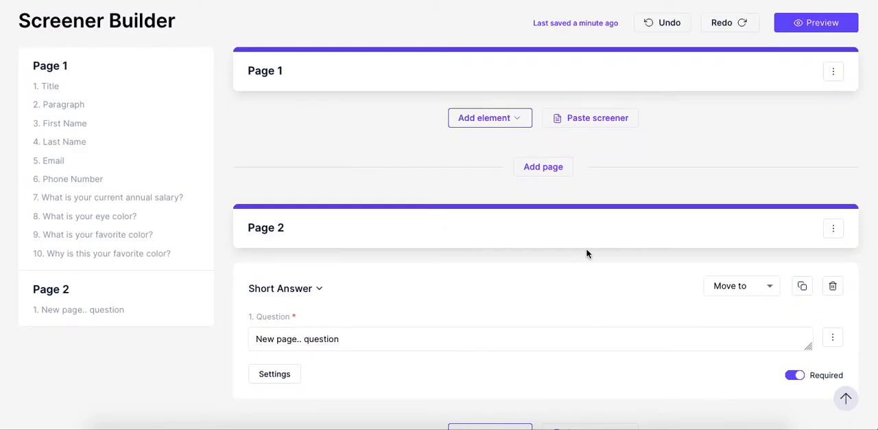
Enable "Qualify, disqualify, or skip logic" for the question "What is your favorite color?" on Page 1.
scroll(587, 254, up, 2)
scroll(587, 254, up, 4)
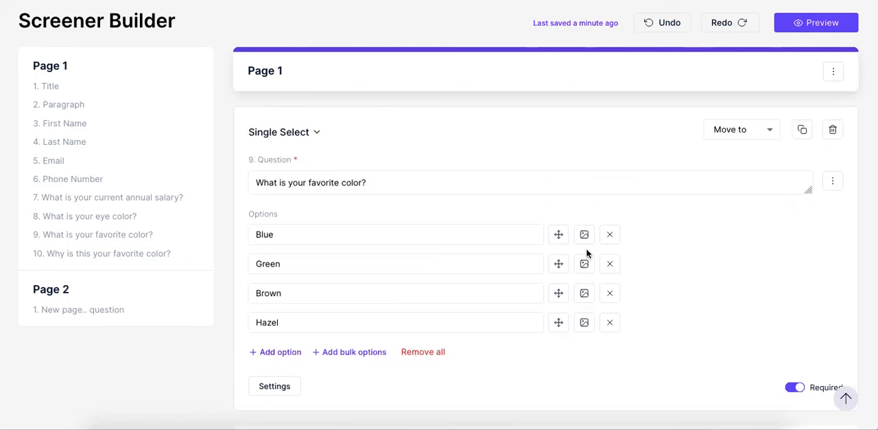
scroll(587, 254, down, 1)
click(275, 352)
scroll(427, 310, down, 2)
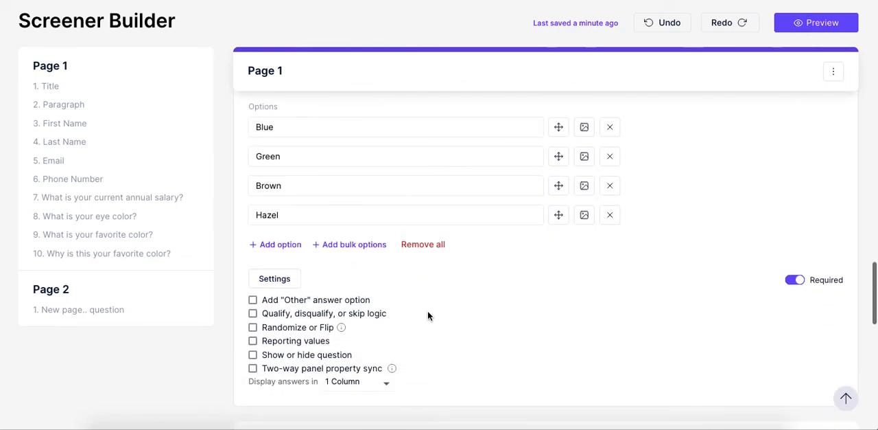
click(271, 313)
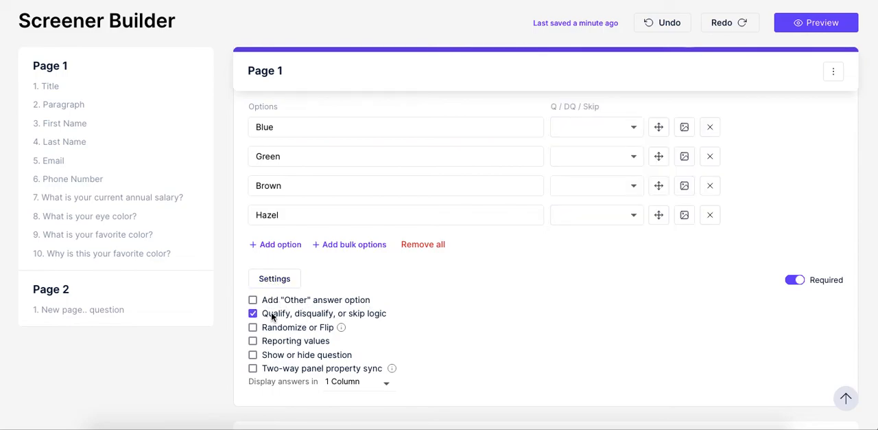
Set the favorite color logic to Accept for Blue, Disqualify for Green and Brown, and Skip to page 2 for Hazel.
click(592, 125)
click(577, 139)
scroll(572, 225, up, 1)
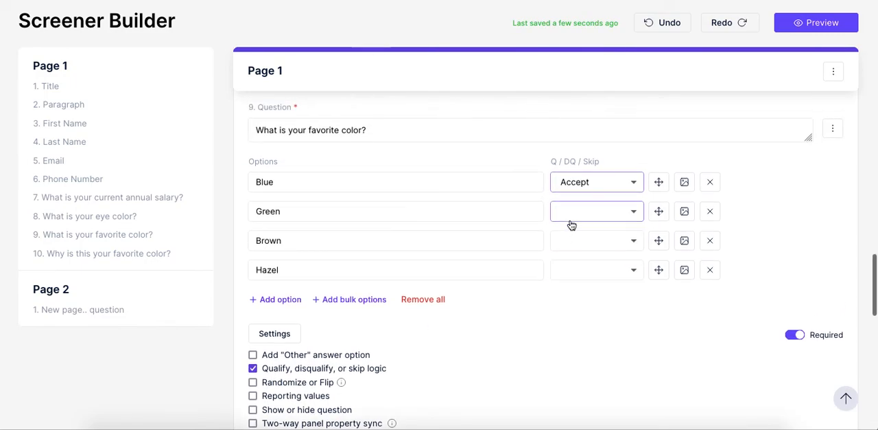
click(581, 212)
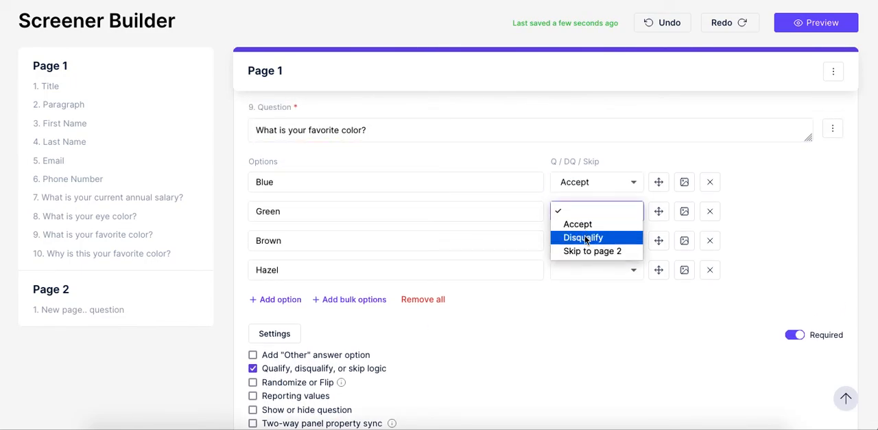
click(585, 238)
click(591, 241)
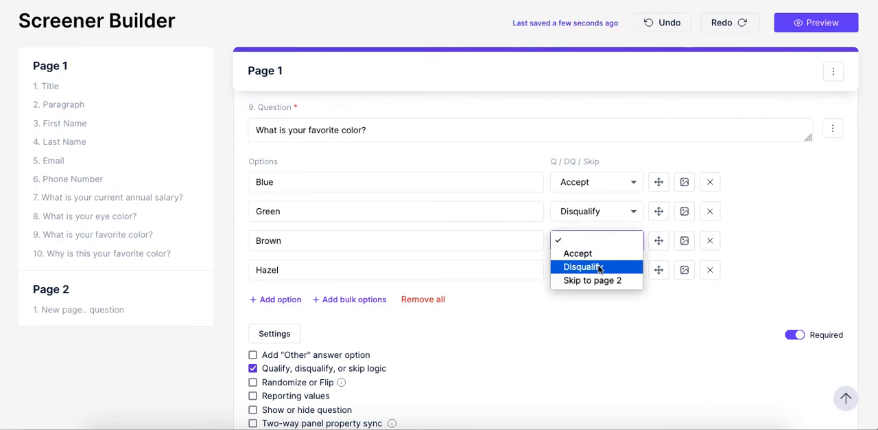
click(583, 266)
click(586, 270)
click(589, 309)
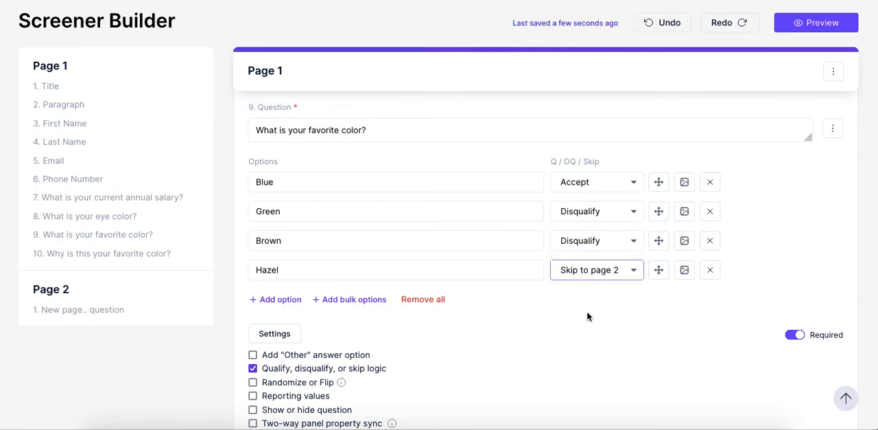
scroll(426, 362, down, 1)
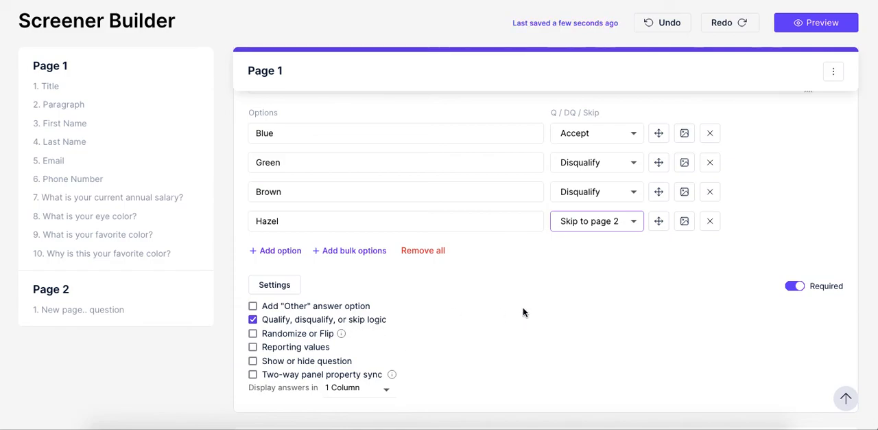
Preview the 8:52:28 am and 8:54:22 am versions in the screener's version history, and close it without reverting.
scroll(523, 310, up, 15)
scroll(523, 308, up, 6)
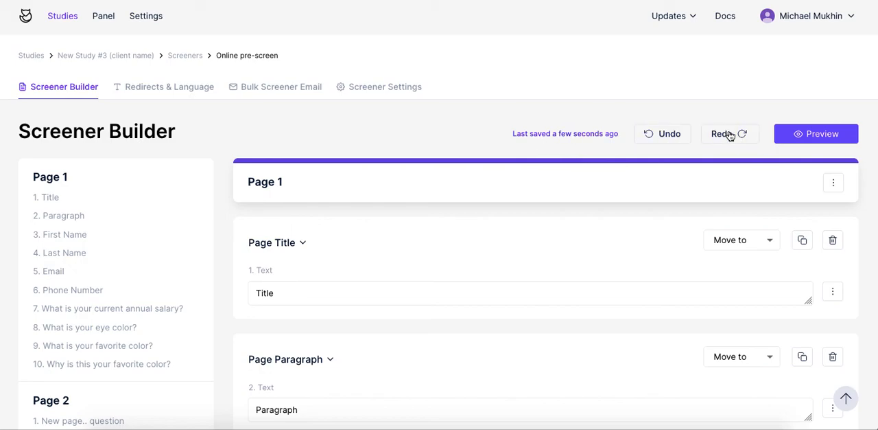
click(554, 136)
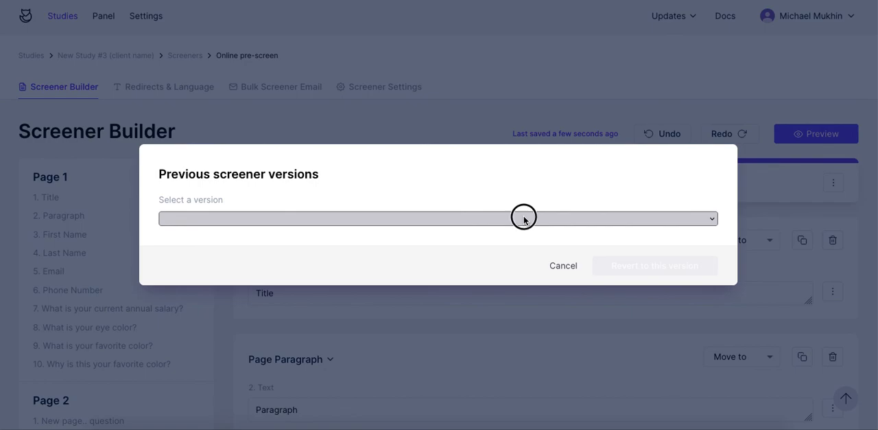
click(523, 218)
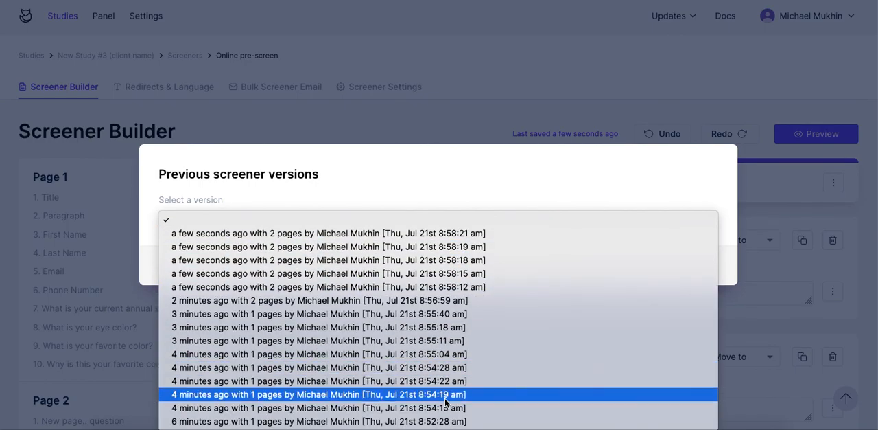
click(446, 421)
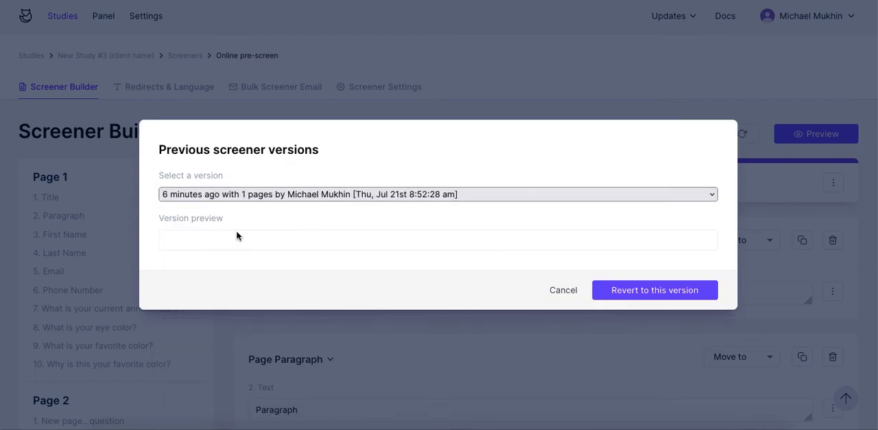
click(249, 195)
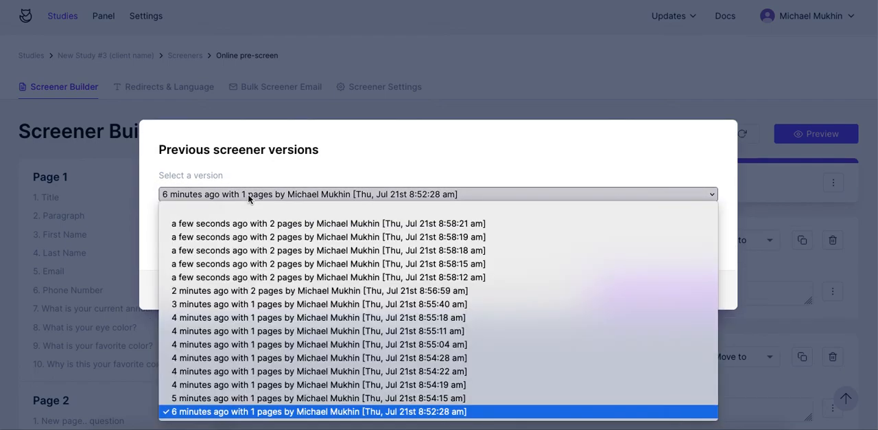
click(239, 370)
scroll(268, 266, down, 1)
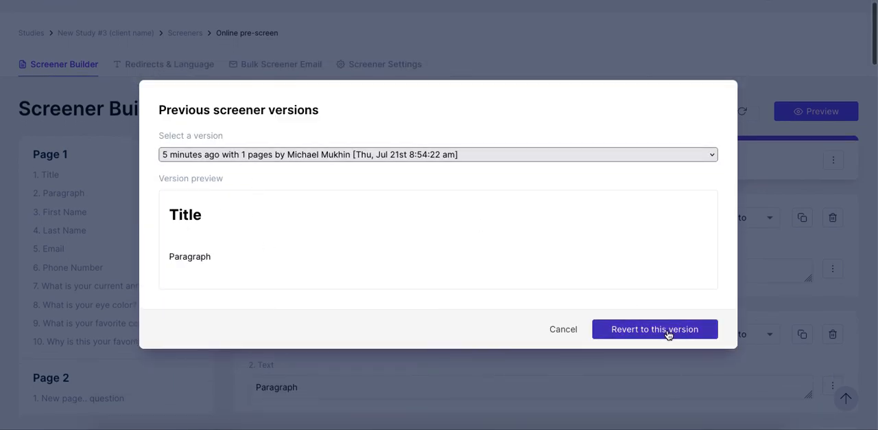
click(562, 329)
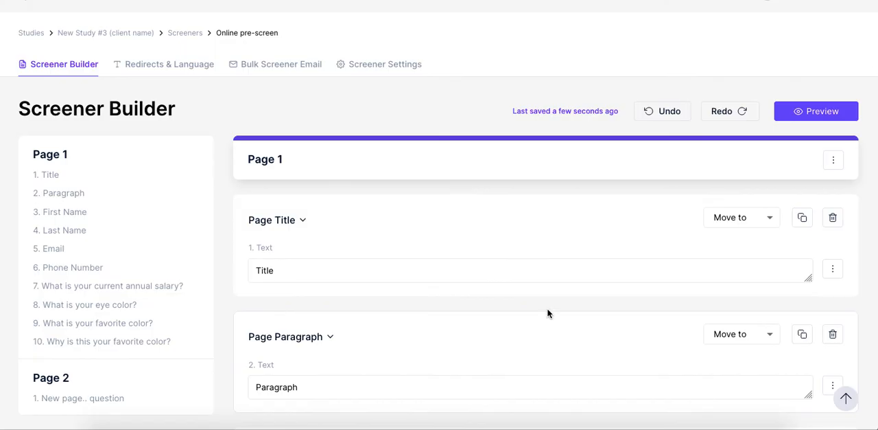
scroll(468, 252, up, 1)
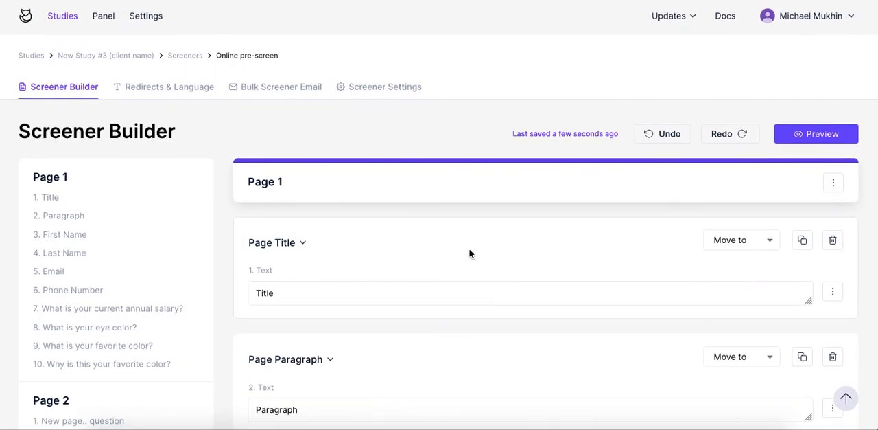